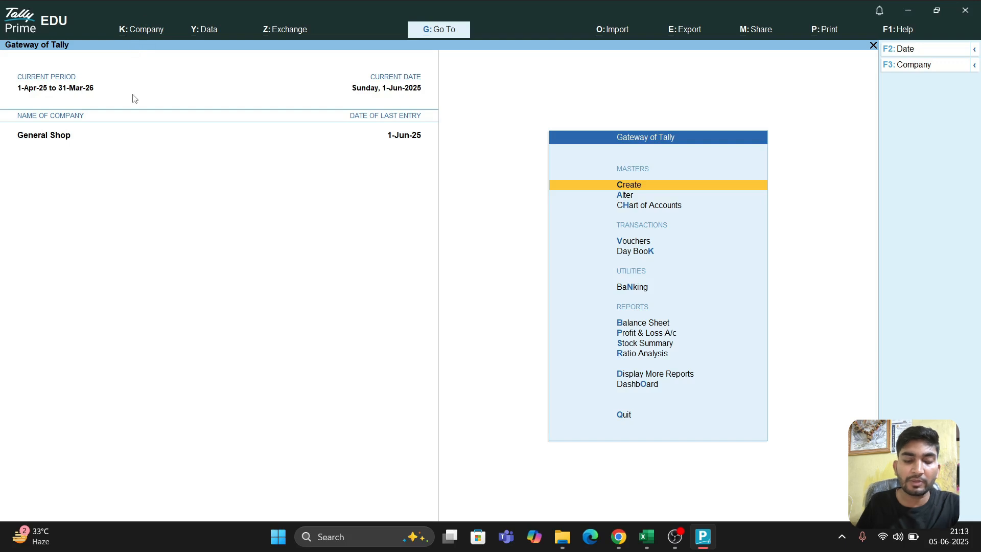
Step: Review General Shop's company alteration details and leave them without saving any change
{"action": "left_click", "coordinate": [128, 37]}
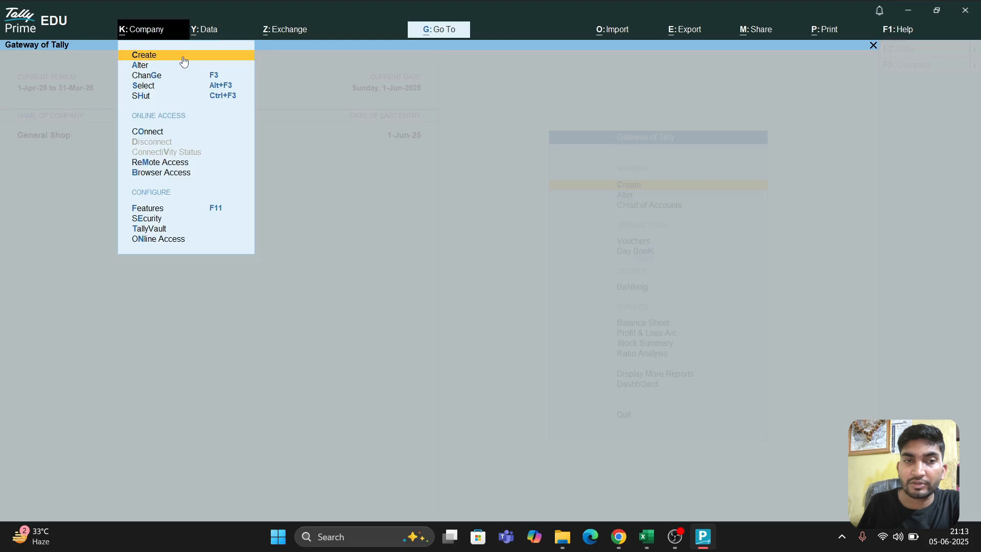
{"action": "left_click", "coordinate": [144, 68]}
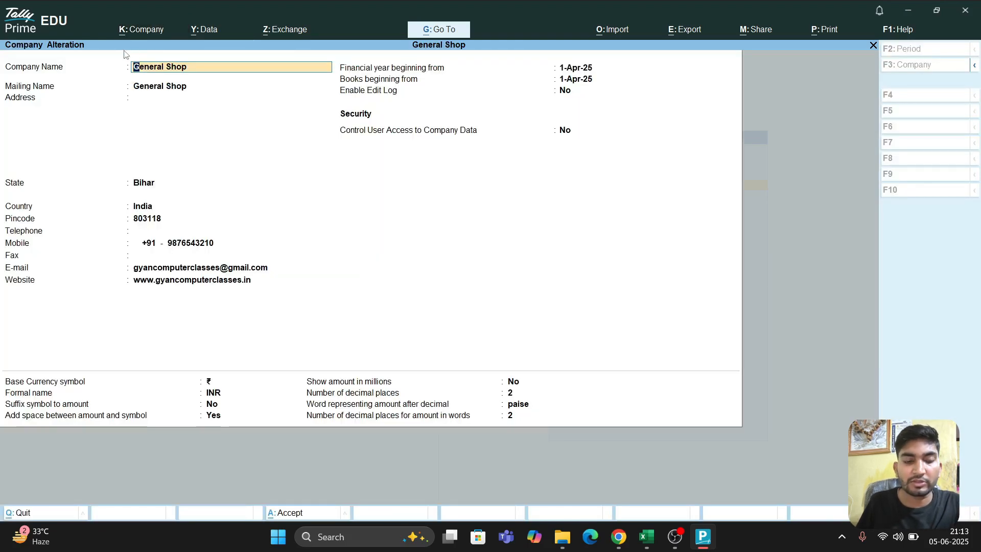
{"action": "key", "text": "BackSpace"}
{"action": "key", "text": "BackSpace"}
{"action": "key", "text": "BackSpace"}
{"action": "key", "text": "BackSpace"}
{"action": "key", "text": "BackSpace"}
{"action": "key", "text": "BackSpace"}
{"action": "key", "text": "BackSpace"}
{"action": "key", "text": "BackSpace"}
{"action": "key", "text": "BackSpace"}
{"action": "key", "text": "BackSpace"}
{"action": "key", "text": "BackSpace"}
{"action": "key", "text": "BackSpace"}
{"action": "key", "text": "Escape"}
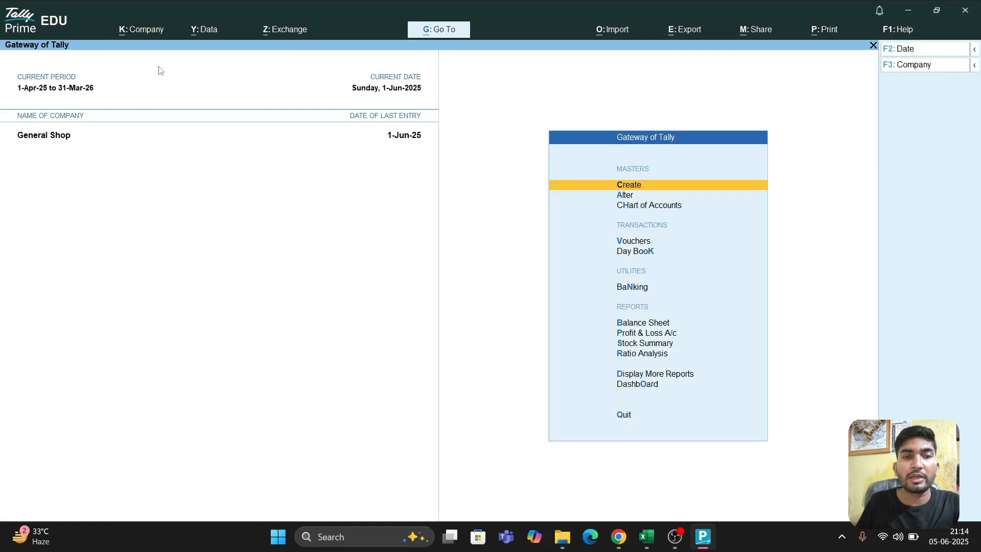
Step: Start creating a new company named Demo with the same mailing name and no address
{"action": "left_click", "coordinate": [146, 34]}
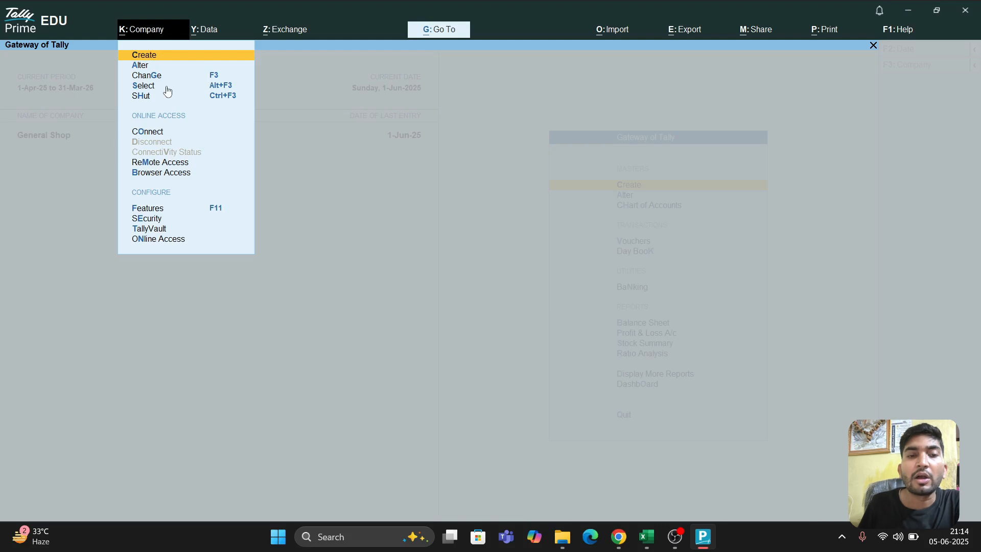
{"action": "left_click", "coordinate": [231, 96]}
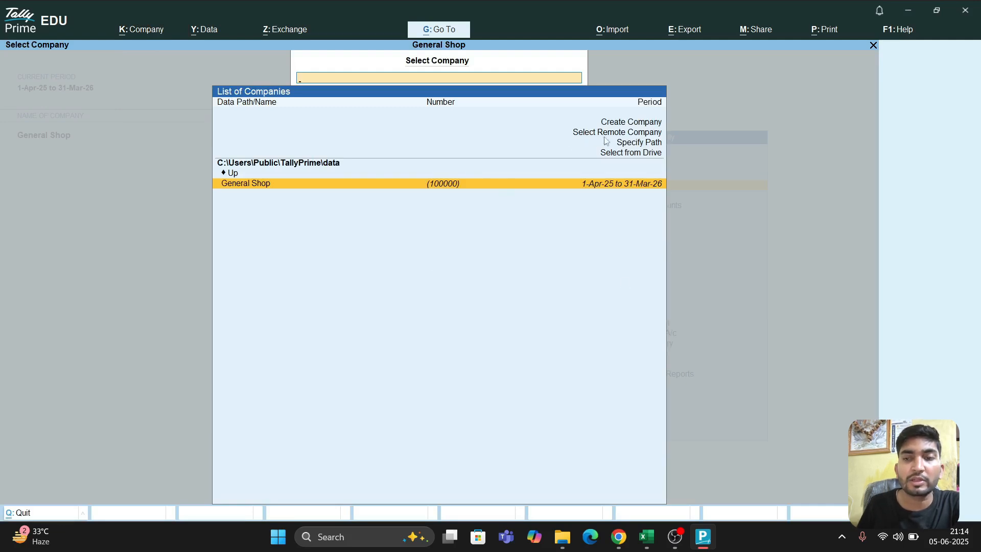
{"action": "left_click", "coordinate": [634, 122]}
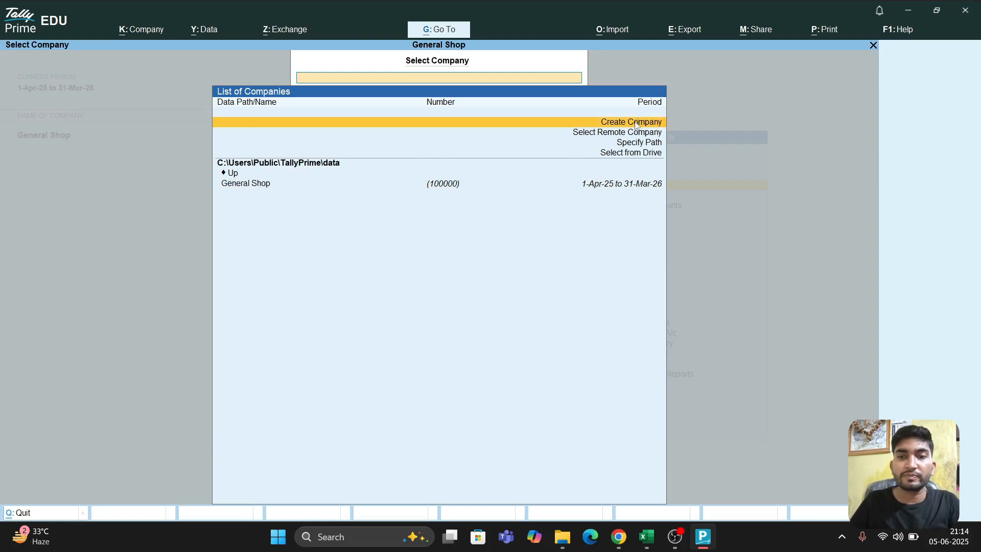
{"action": "type", "text": "Demo"}
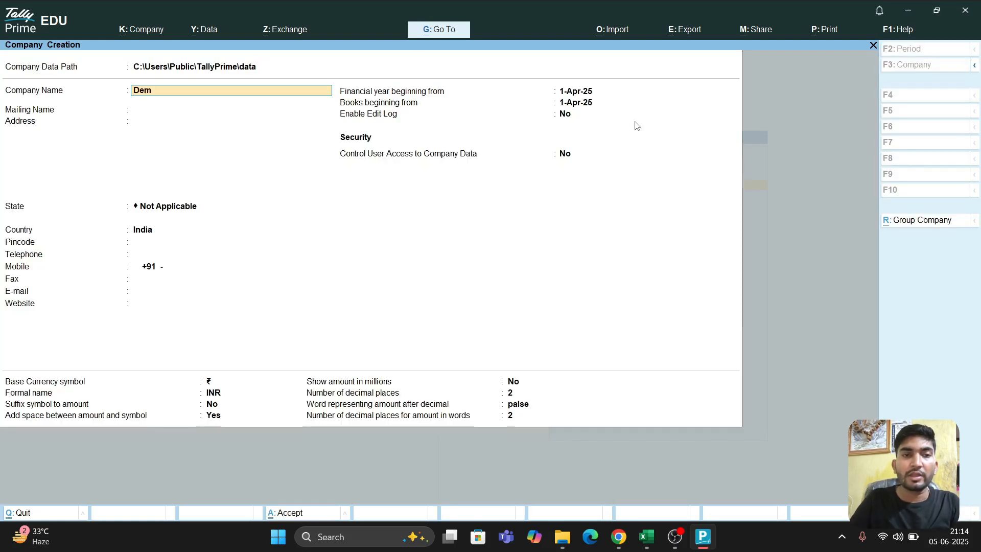
{"action": "key", "text": "Return"}
{"action": "key", "text": "Return"}
{"action": "key", "text": "Return"}
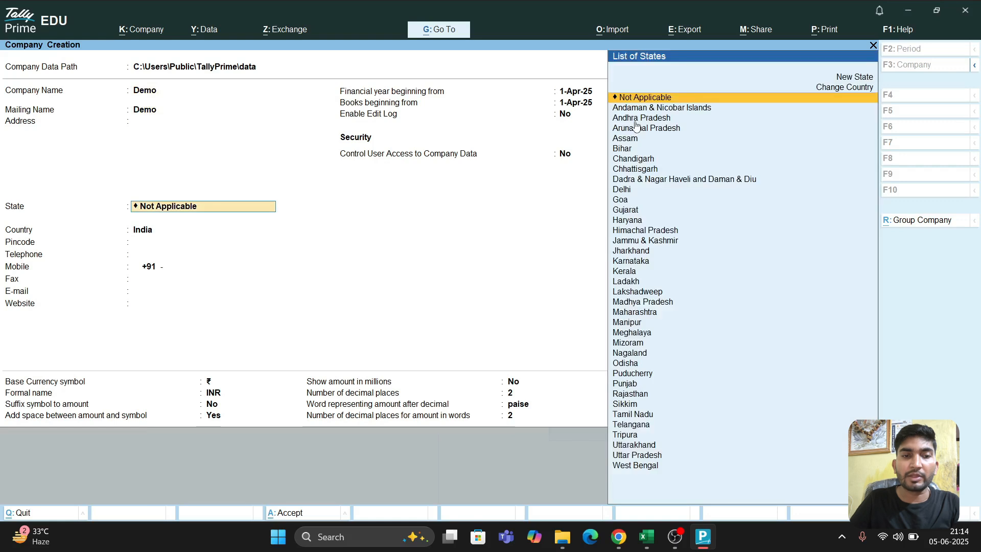
Step: Set the new company's state to Bihar, enter its pincode, and save it with the default features
{"action": "type", "text": "bihar"}
{"action": "key", "text": "Return"}
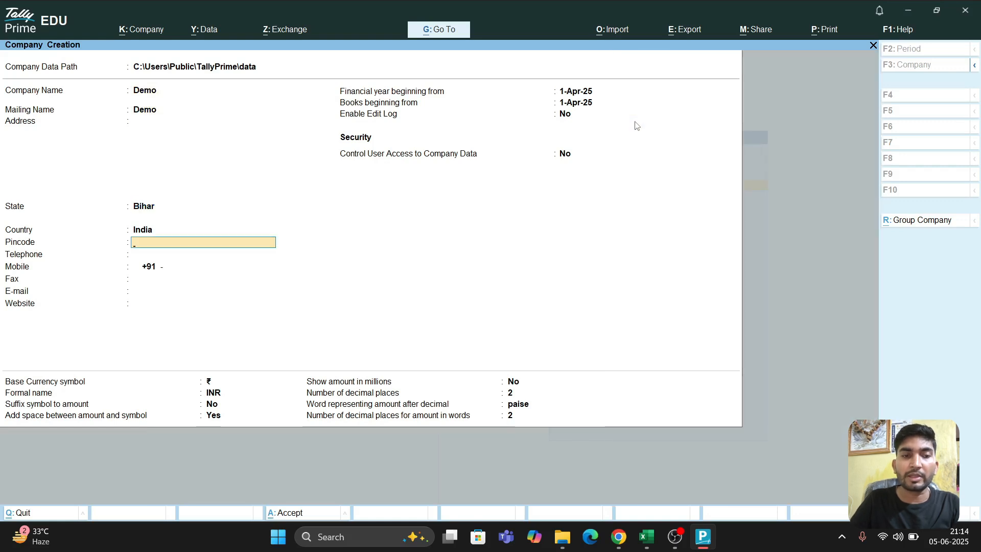
{"action": "type", "text": "803118"}
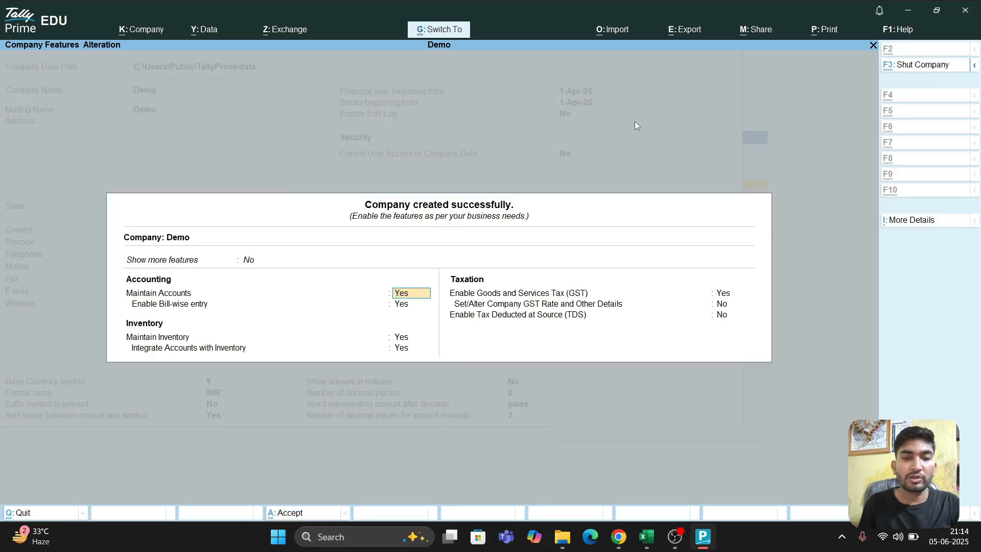
{"action": "key", "text": "ctrl+a"}
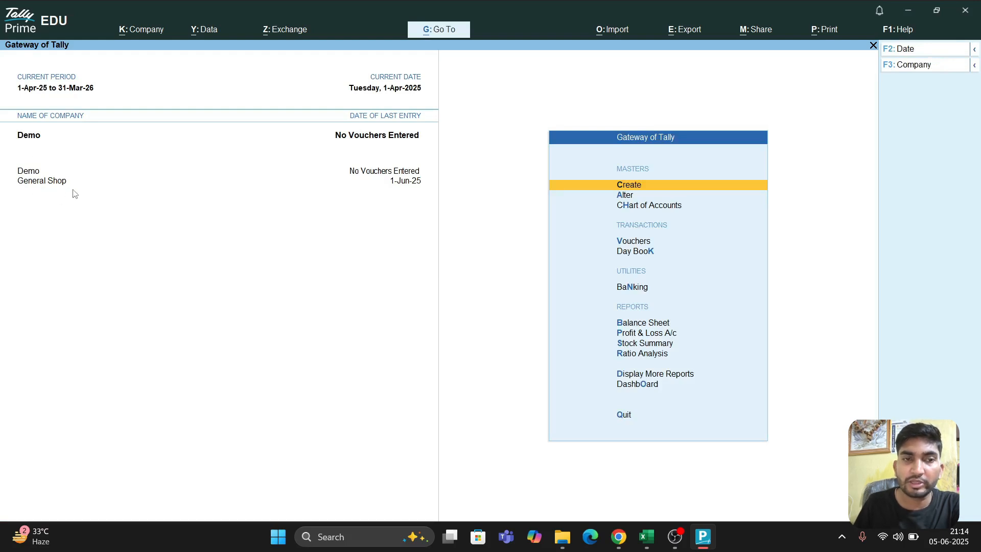
Step: Select General Shop from the company data list as the active company
{"action": "left_click", "coordinate": [130, 35]}
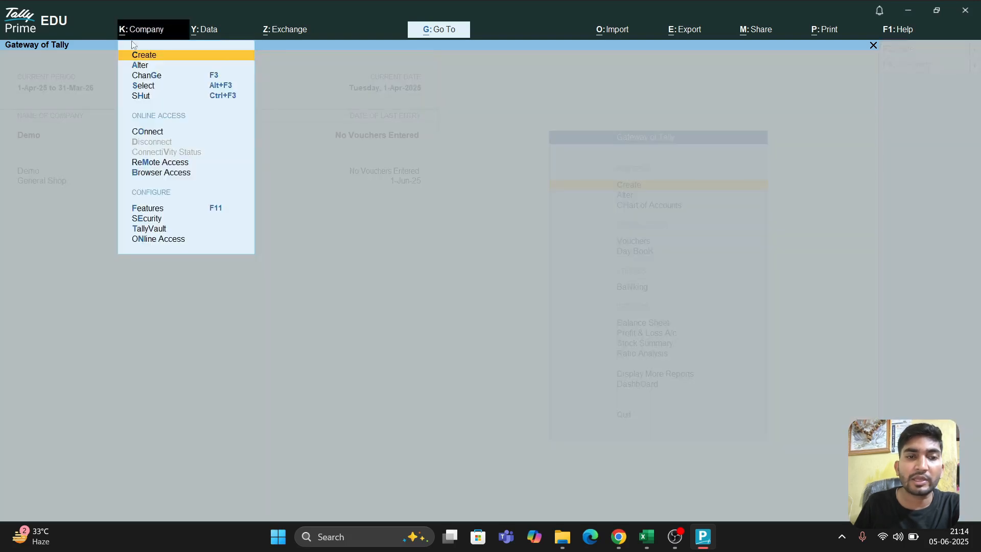
{"action": "left_click", "coordinate": [156, 84]}
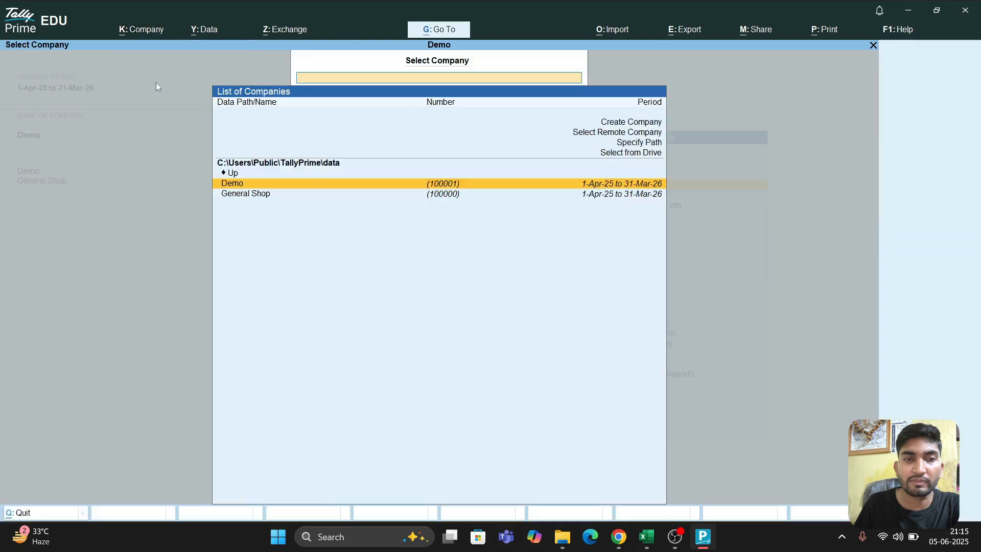
{"action": "key", "text": "Down"}
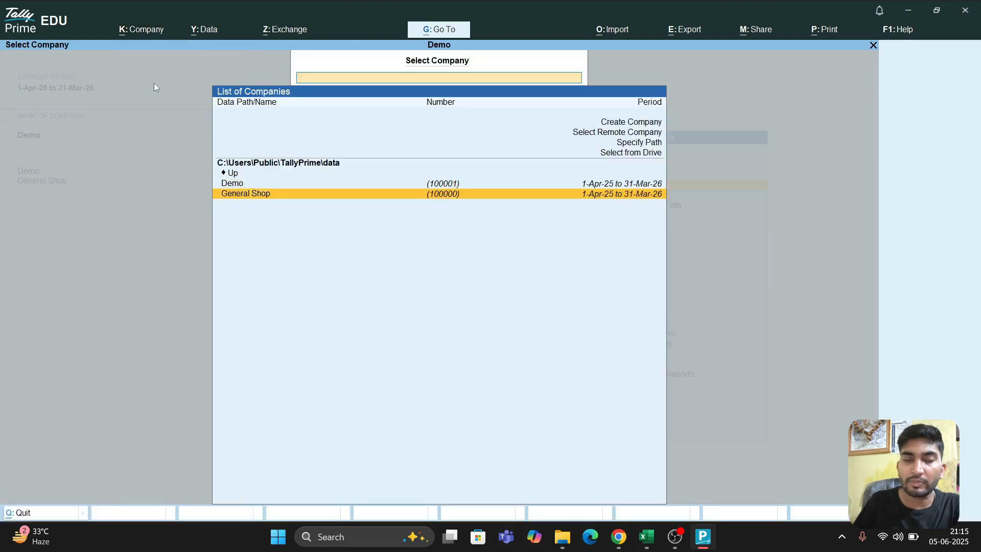
{"action": "key", "text": "Return"}
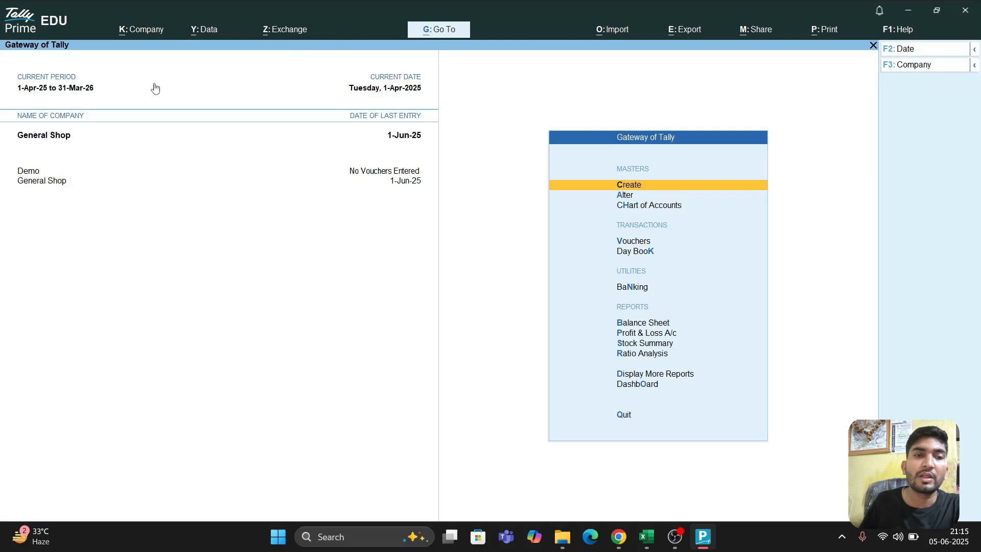
Step: Shut the Demo company, leaving General Shop open
{"action": "left_click", "coordinate": [146, 30]}
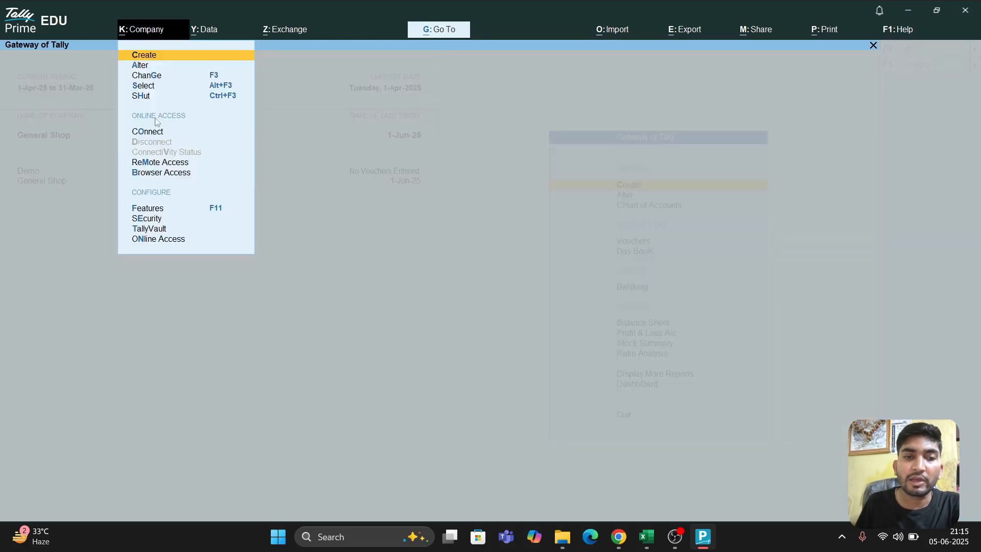
{"action": "left_click", "coordinate": [176, 99]}
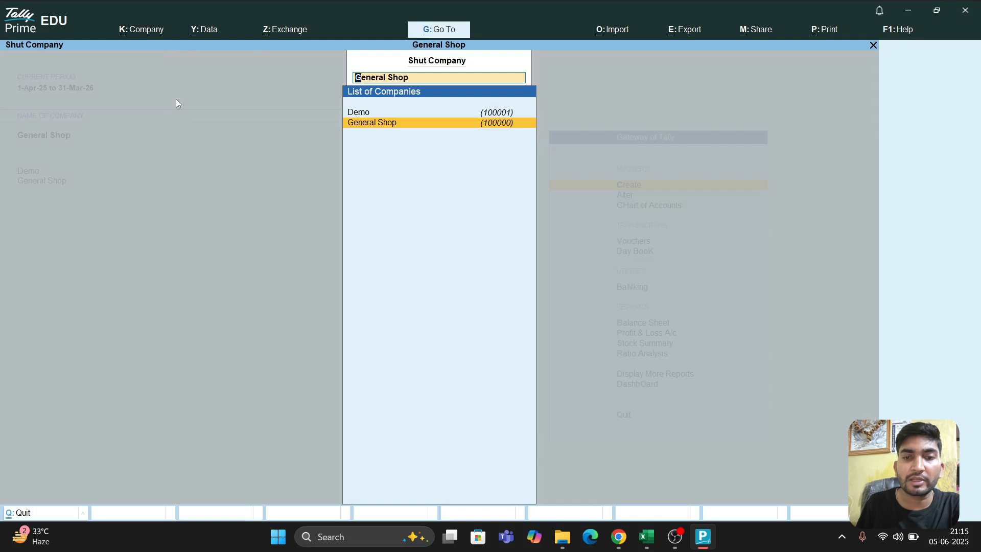
{"action": "key", "text": "Up"}
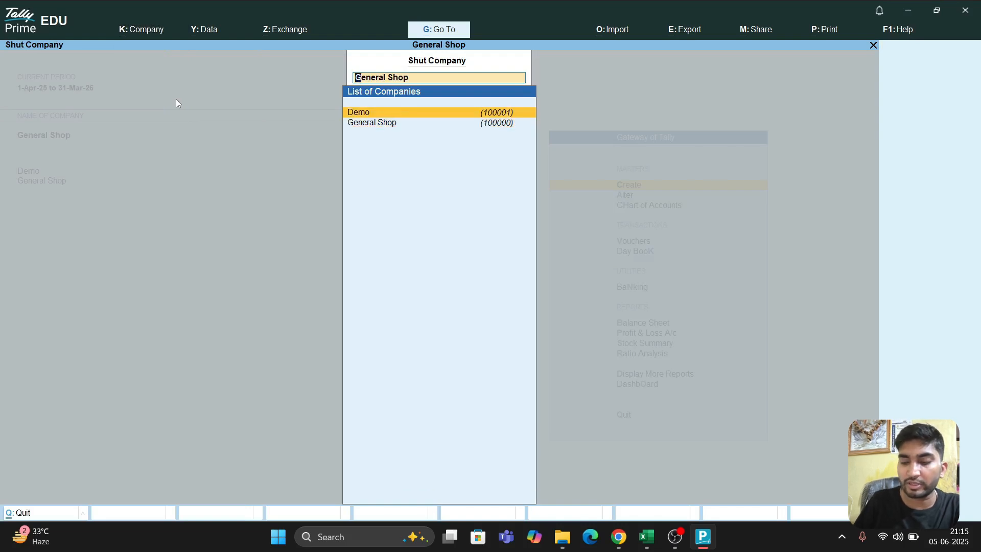
{"action": "key", "text": "Return"}
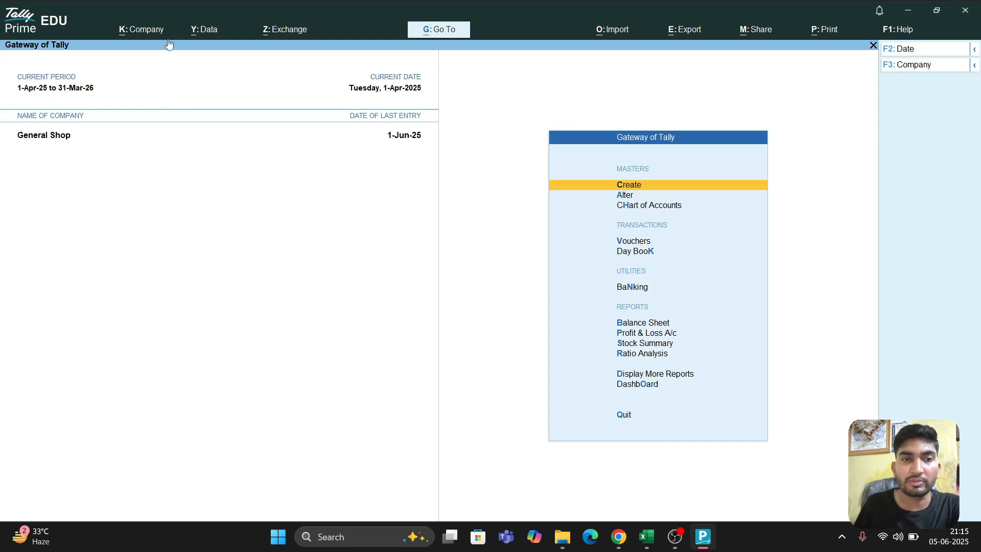
Step: Examine General Shop's accounting, inventory and taxation features, and close them without changes
{"action": "left_click", "coordinate": [141, 33]}
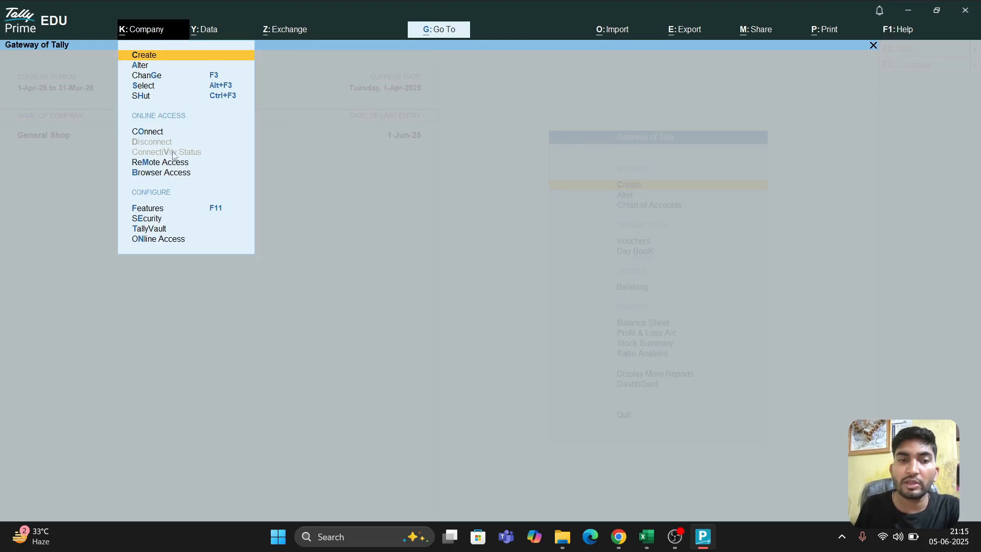
{"action": "left_click", "coordinate": [218, 214]}
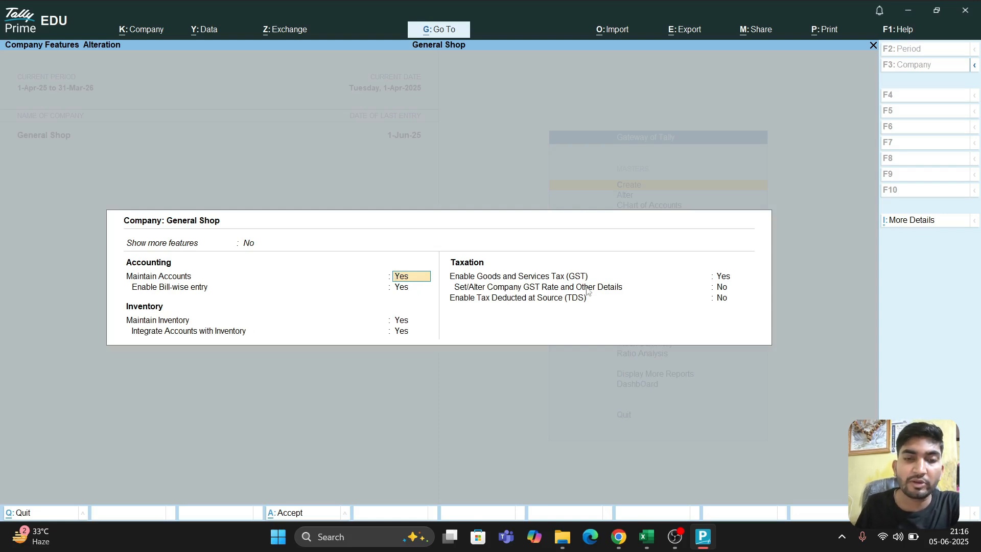
{"action": "key", "text": "Escape"}
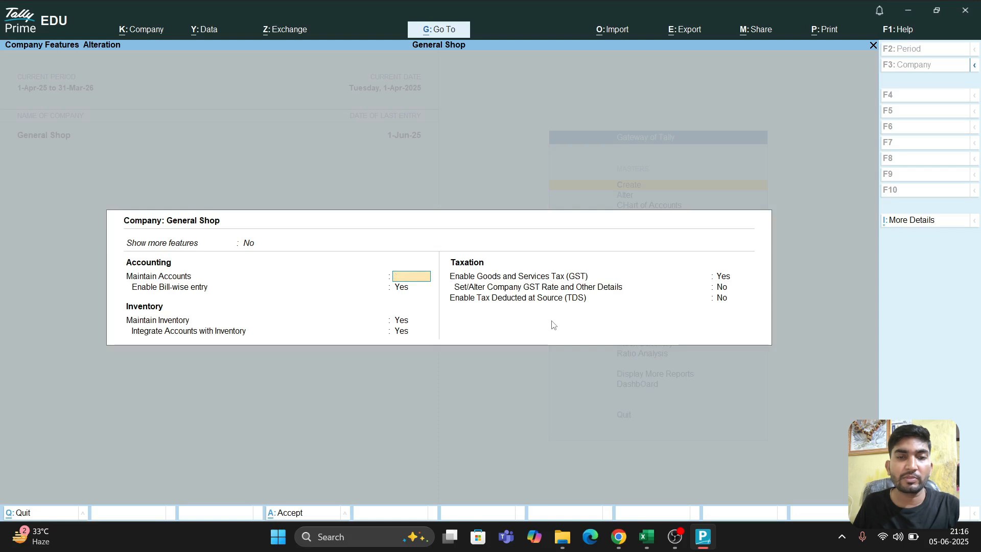
{"action": "key", "text": "Return"}
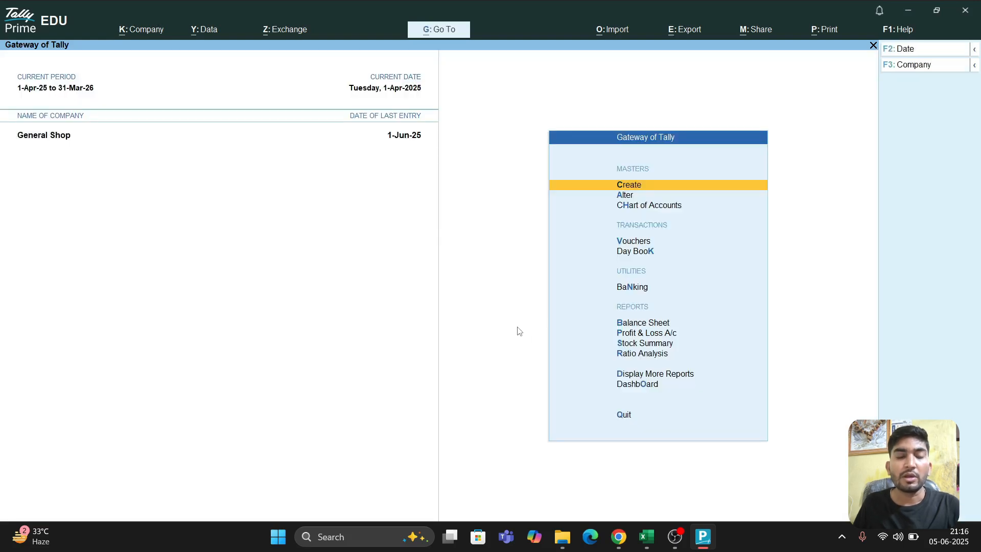
Step: View General Shop's security and user access settings and leave without saving
{"action": "left_click", "coordinate": [146, 33]}
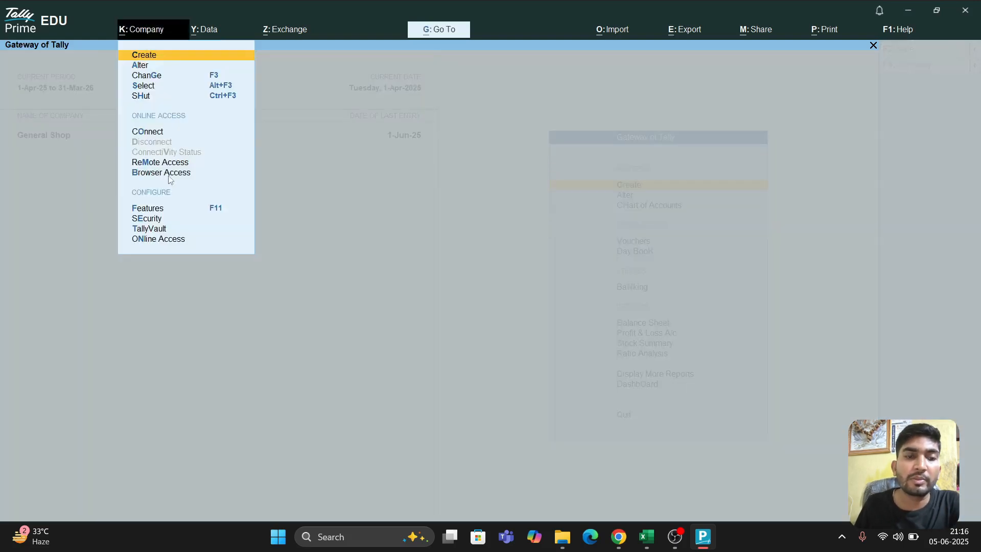
{"action": "left_click", "coordinate": [156, 220]}
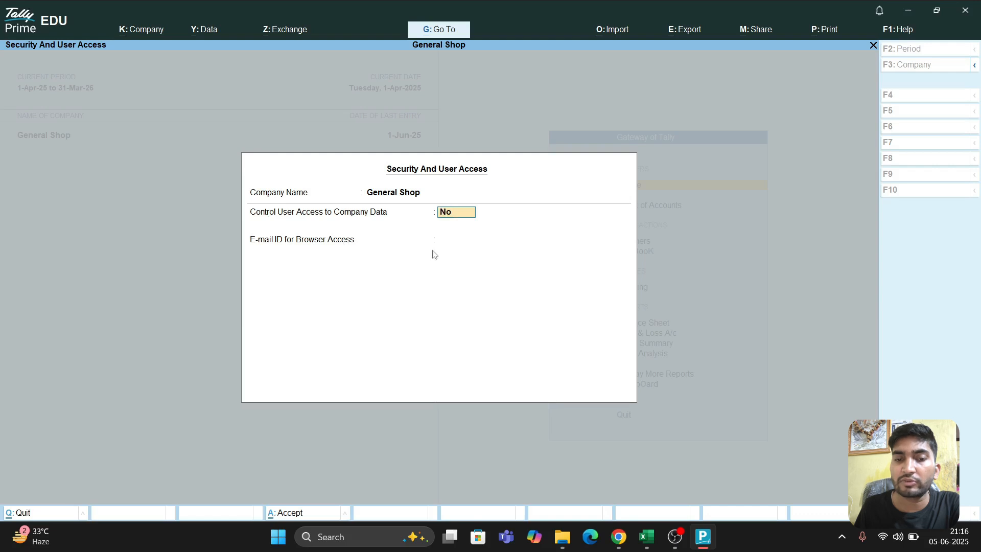
{"action": "key", "text": "BackSpace"}
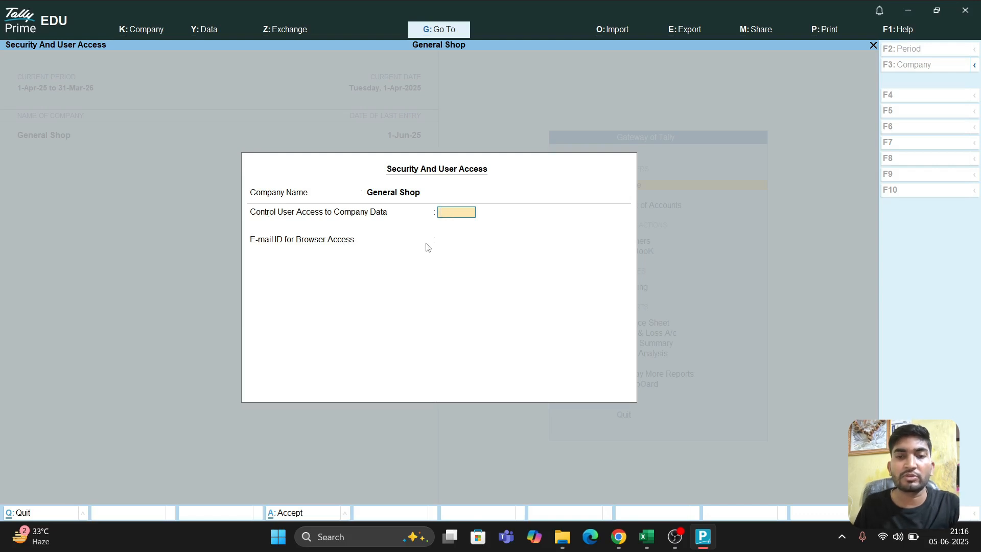
{"action": "key", "text": "Escape"}
{"action": "key", "text": "Return"}
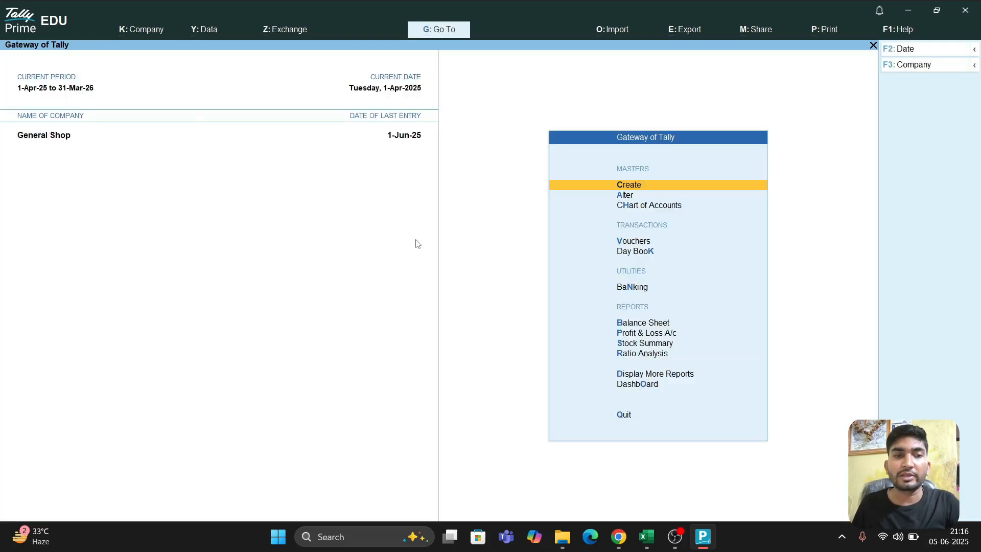
Step: View the TallyVault encryption settings for General Shop and leave without setting a password
{"action": "left_click", "coordinate": [152, 31]}
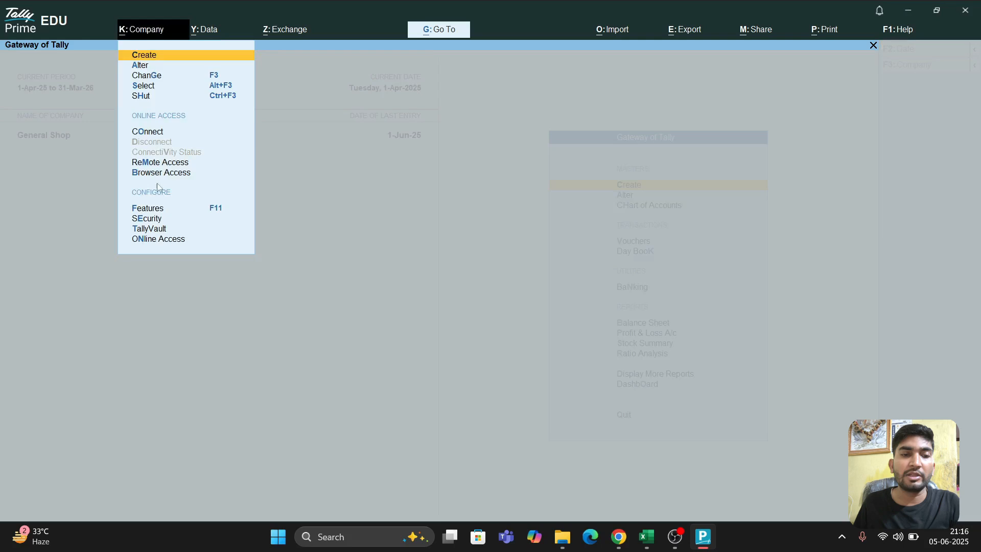
{"action": "left_click", "coordinate": [164, 231]}
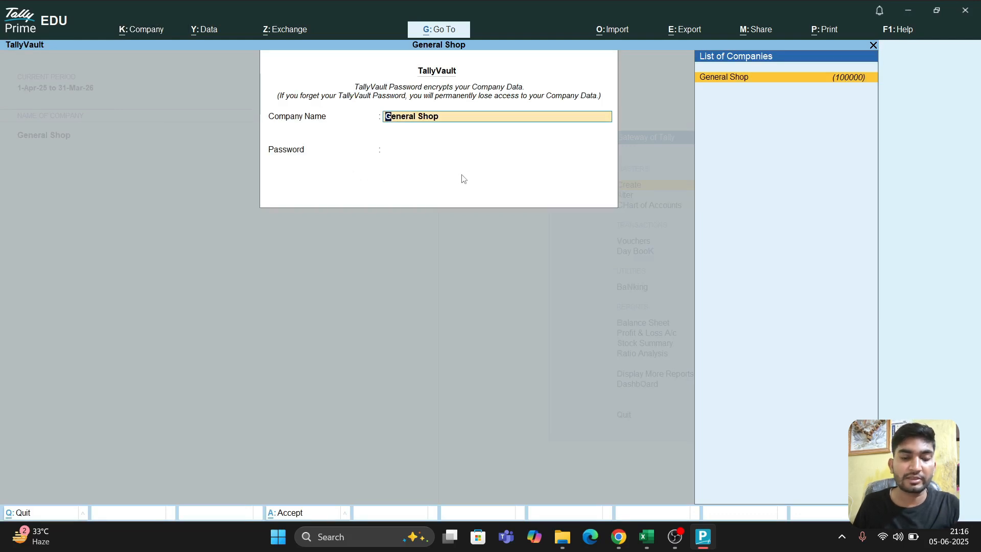
{"action": "key", "text": "BackSpace"}
{"action": "key", "text": "Escape"}
{"action": "key", "text": "Return"}
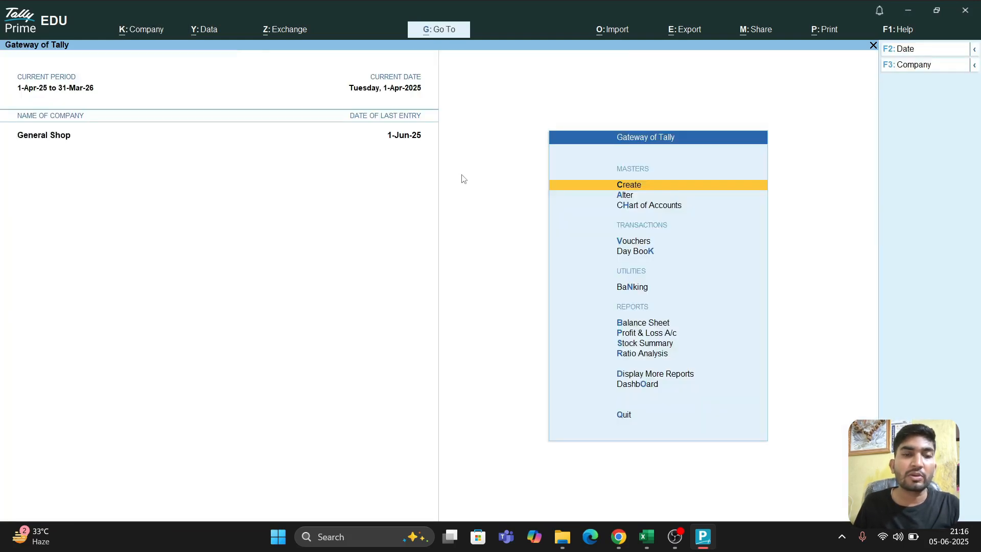
Step: Look through the available company, data and exchange options and the Go To list of reports
{"action": "left_click", "coordinate": [122, 31]}
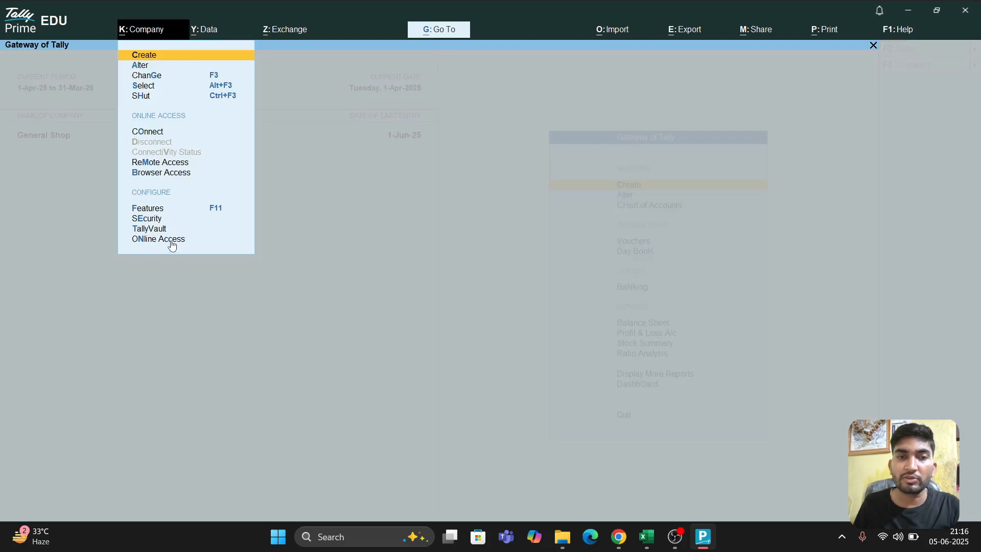
{"action": "left_click", "coordinate": [205, 32]}
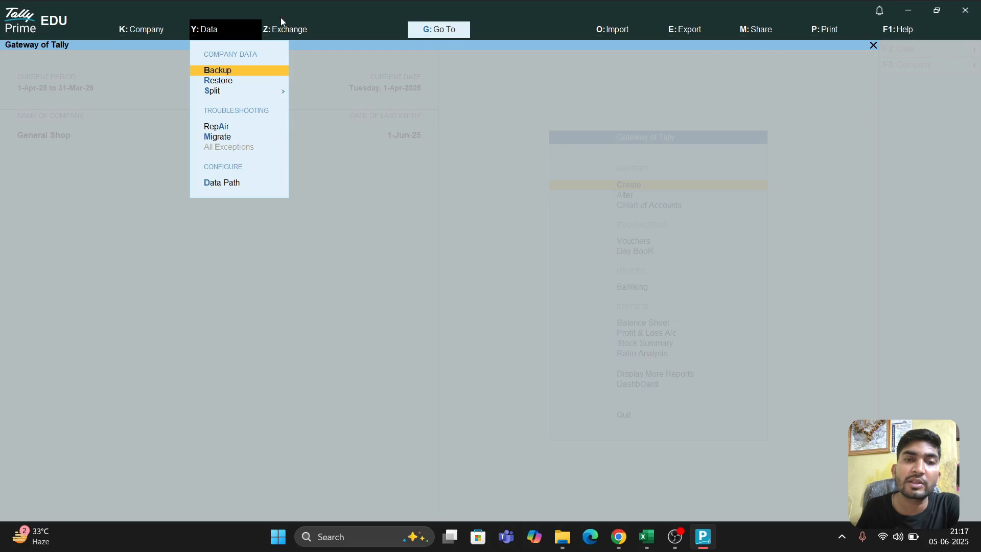
{"action": "left_click", "coordinate": [275, 32]}
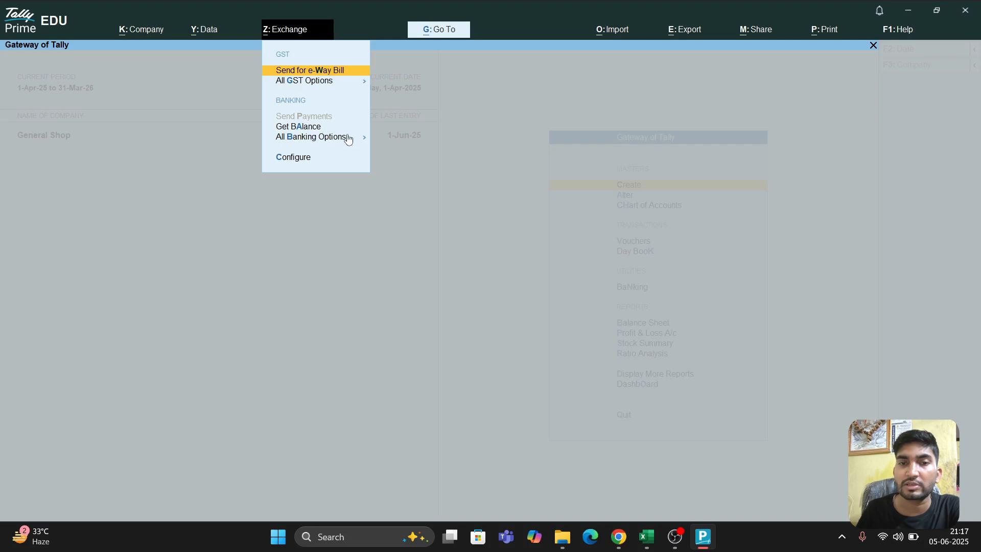
{"action": "left_click", "coordinate": [439, 31]}
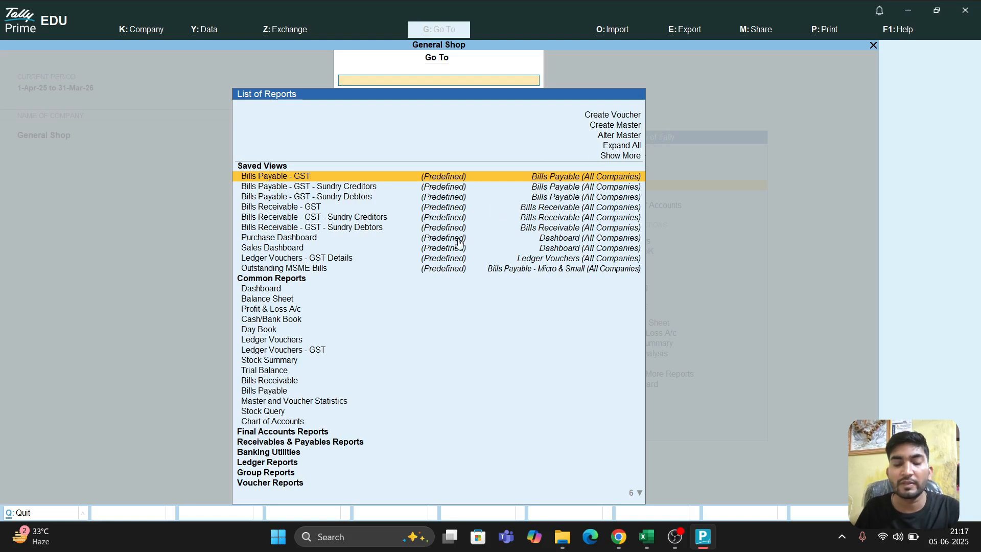
{"action": "key", "text": "Escape"}
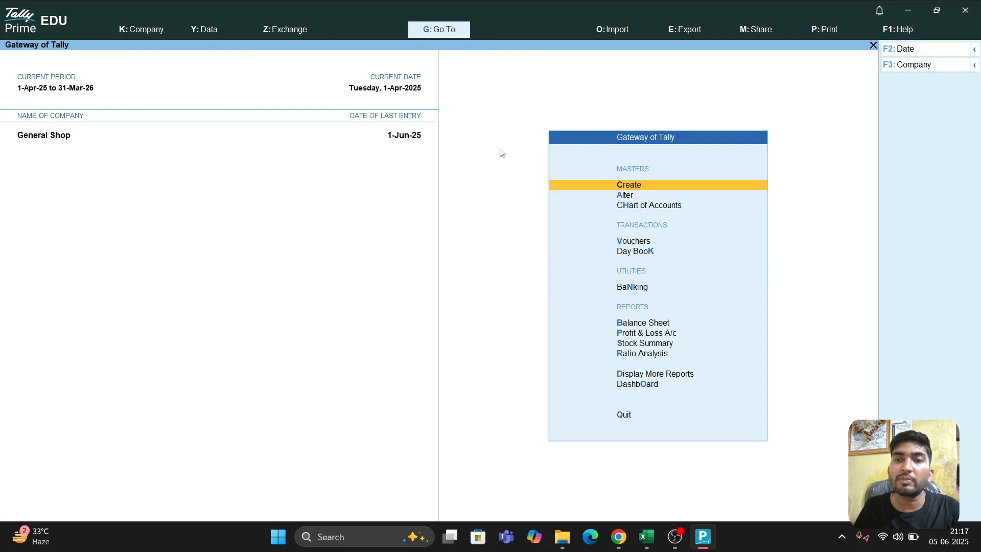
Step: Look through the available import, export, share, print and help options, and close them without choosing any
{"action": "left_click", "coordinate": [613, 32]}
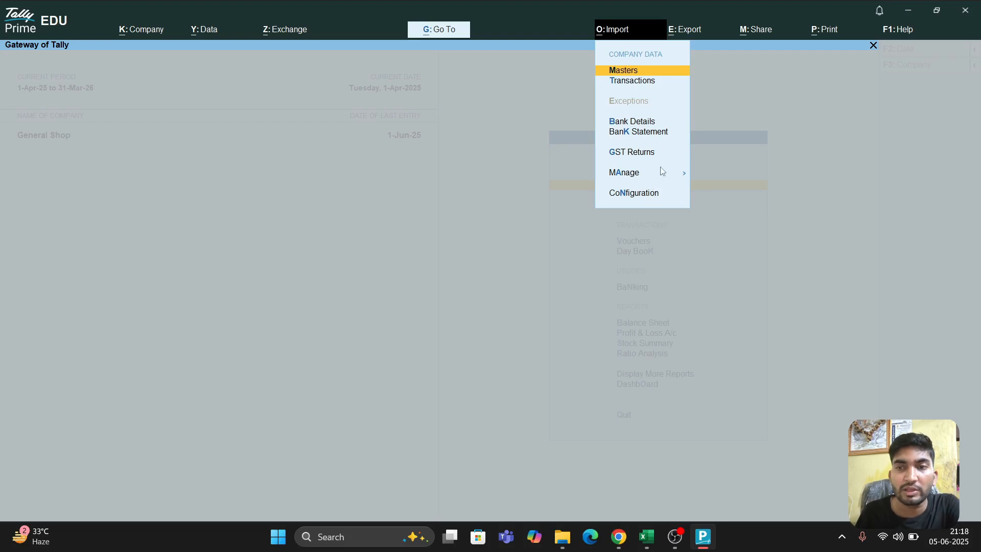
{"action": "left_click", "coordinate": [680, 35]}
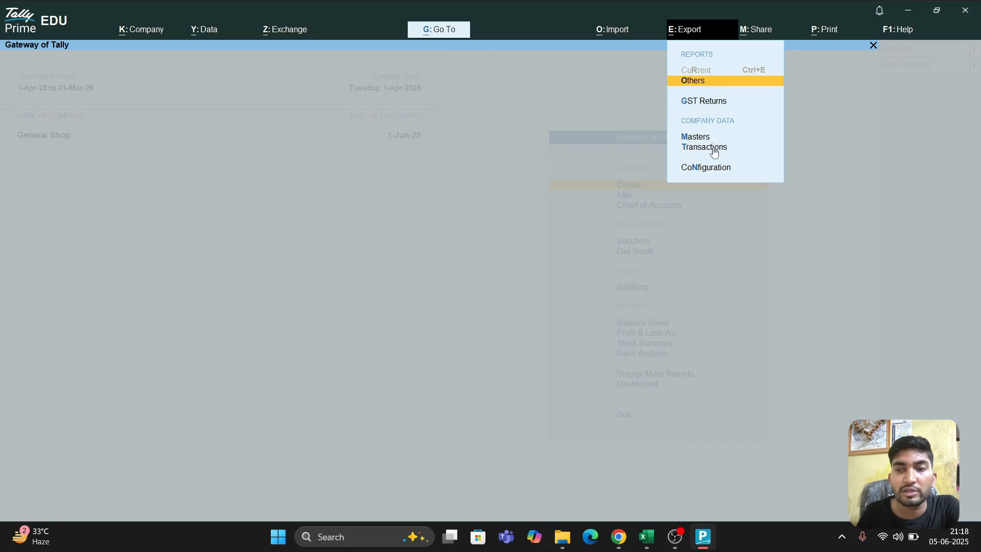
{"action": "left_click", "coordinate": [756, 30]}
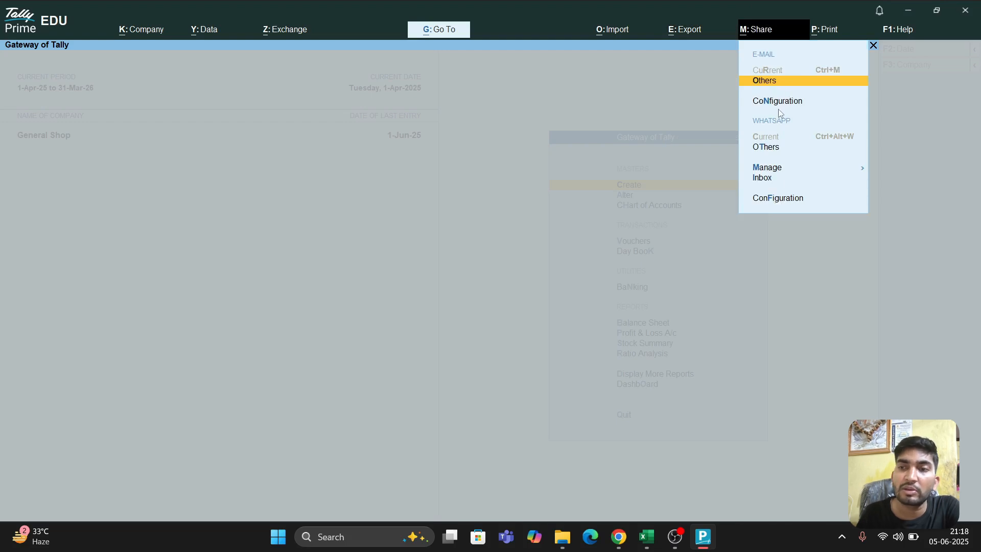
{"action": "left_click", "coordinate": [825, 30]}
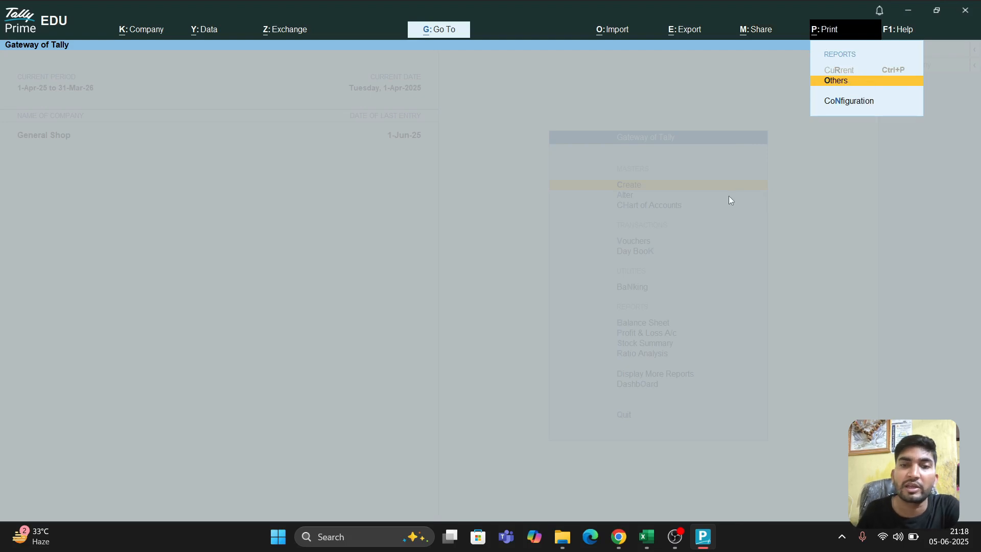
{"action": "left_click", "coordinate": [902, 32]}
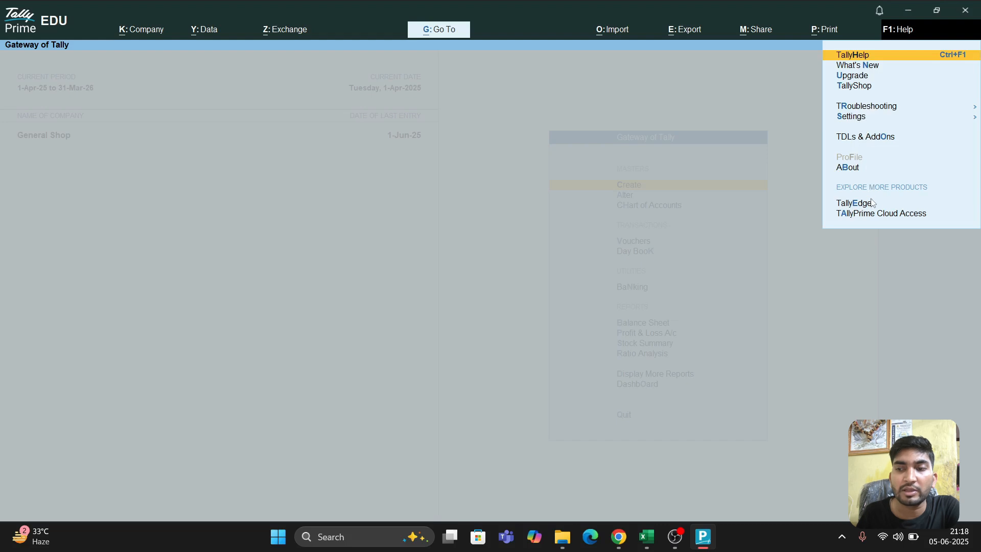
{"action": "left_click", "coordinate": [790, 105]}
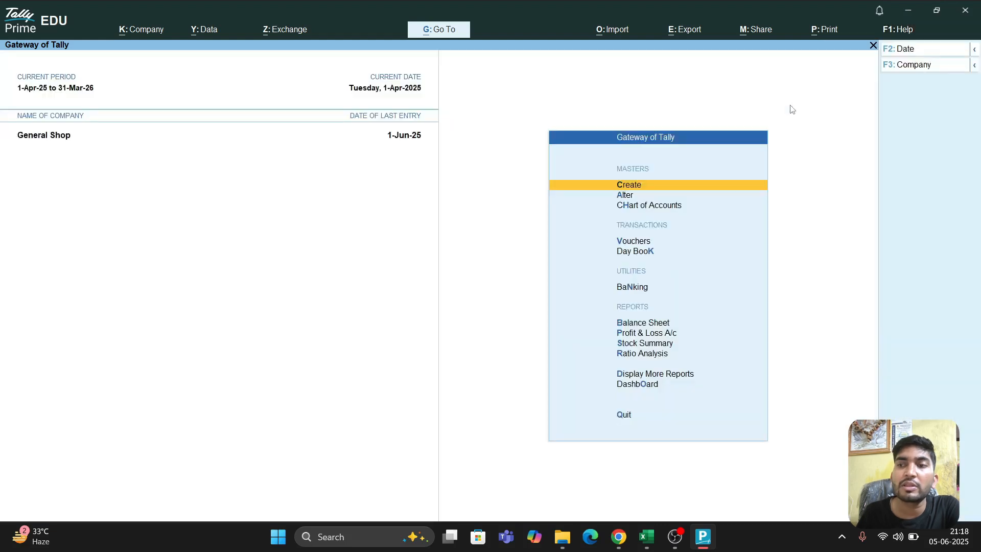
Step: View the current date setting without changing it, and keep General Shop selected in the list of companies
{"action": "left_click", "coordinate": [914, 54]}
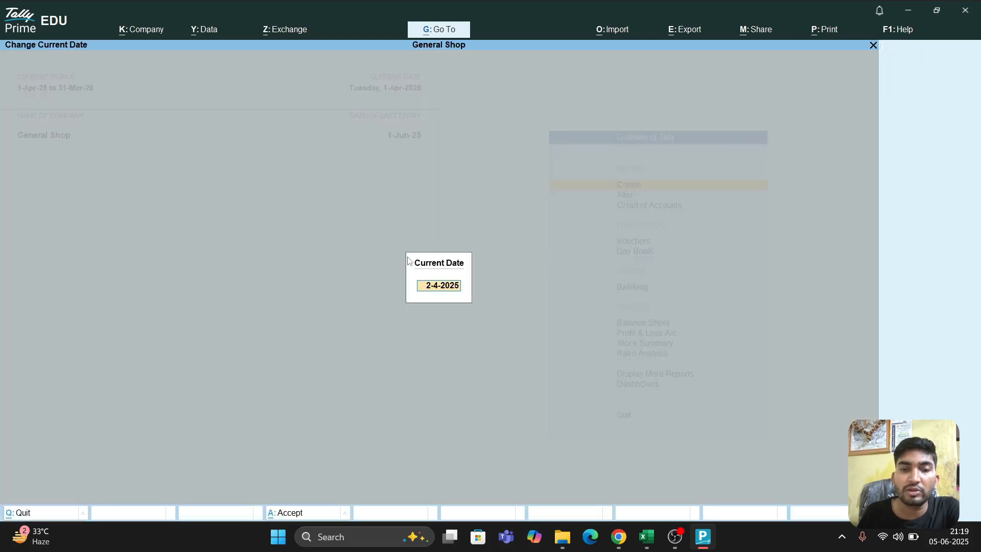
{"action": "key", "text": "Escape"}
{"action": "key", "text": "Escape"}
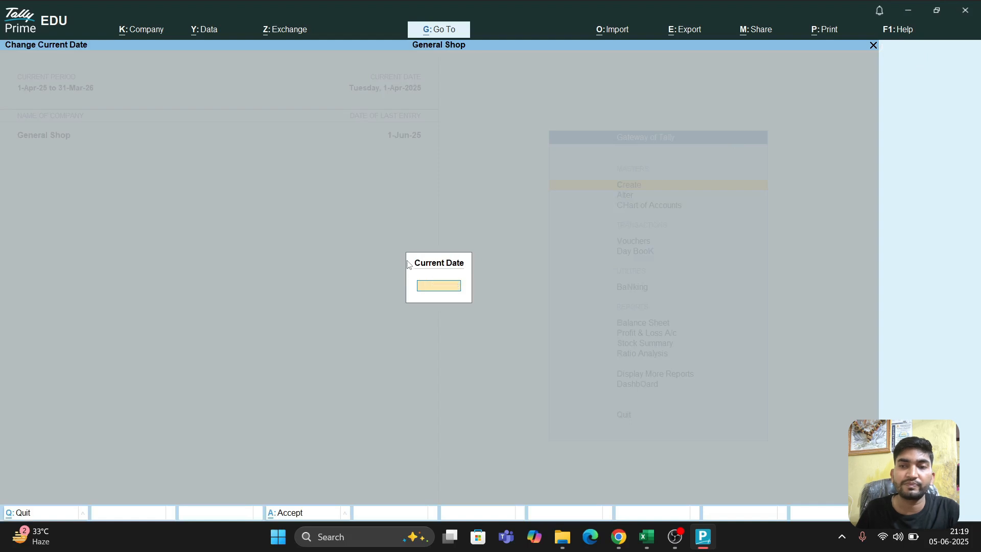
{"action": "left_click", "coordinate": [924, 69]}
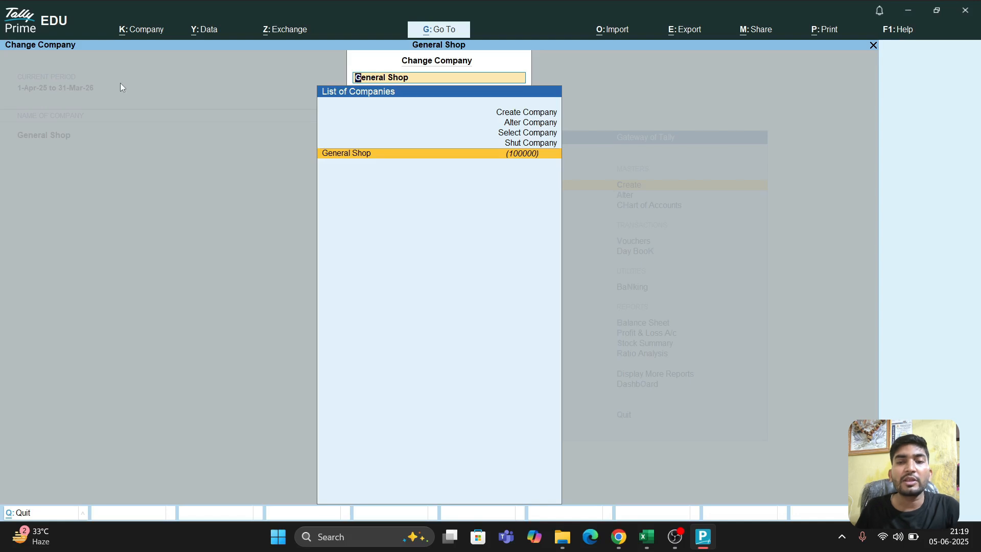
{"action": "key", "text": "Return"}
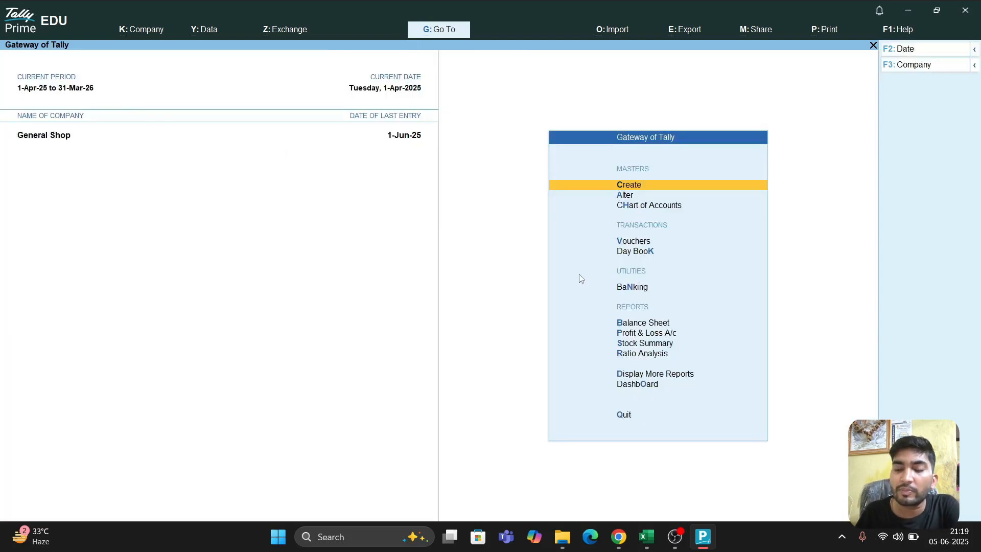
Step: View the blank group creation form for General Shop and leave it without creating a group
{"action": "key", "text": "Return"}
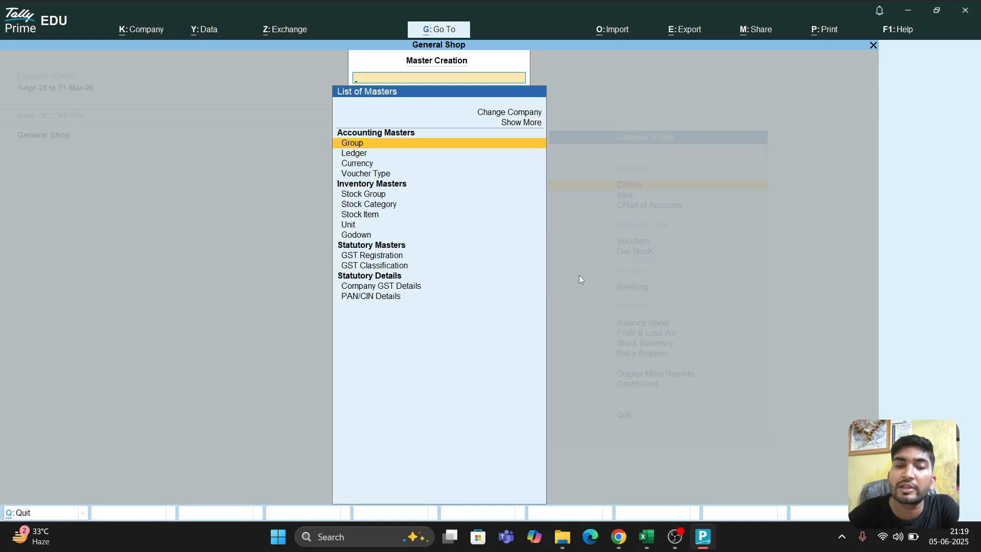
{"action": "key", "text": "Return"}
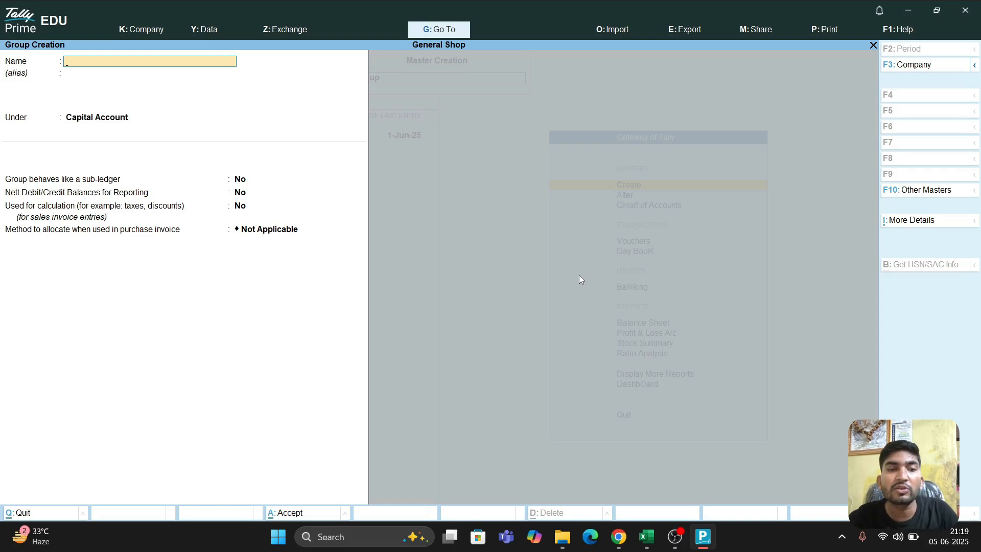
{"action": "key", "text": "Escape"}
{"action": "key", "text": "y"}
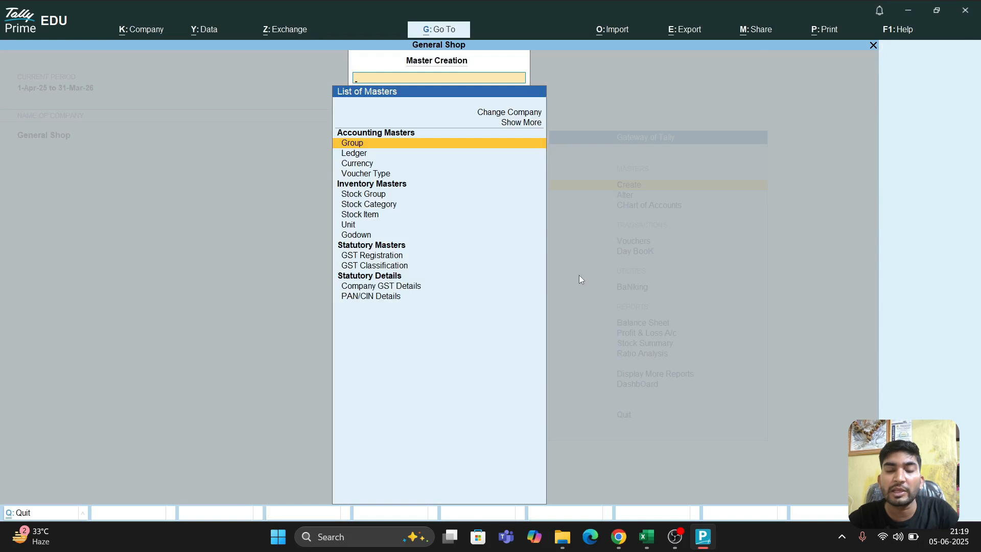
Step: View the blank ledger creation form with its mailing, banking and tax fields, and leave without creating a ledger
{"action": "key", "text": "Down"}
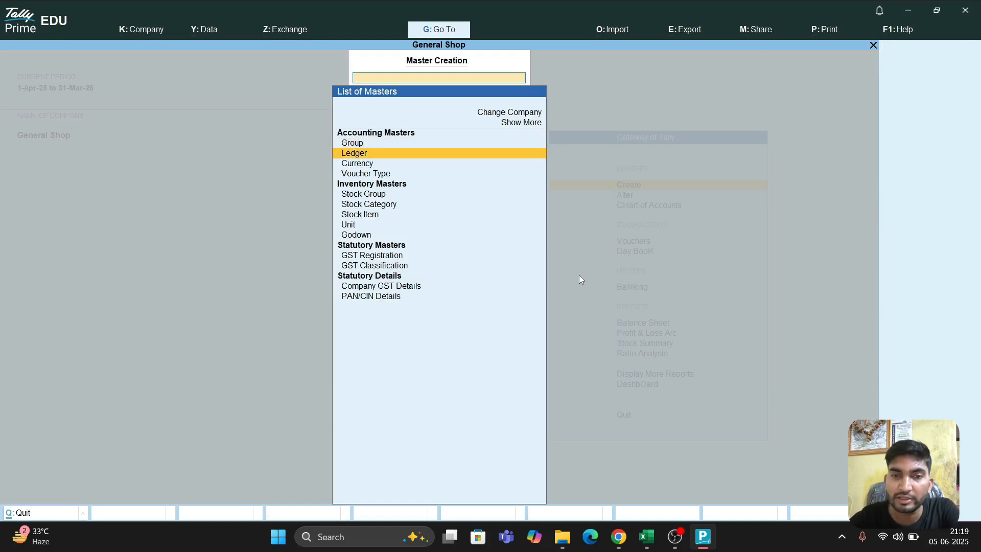
{"action": "key", "text": "Return"}
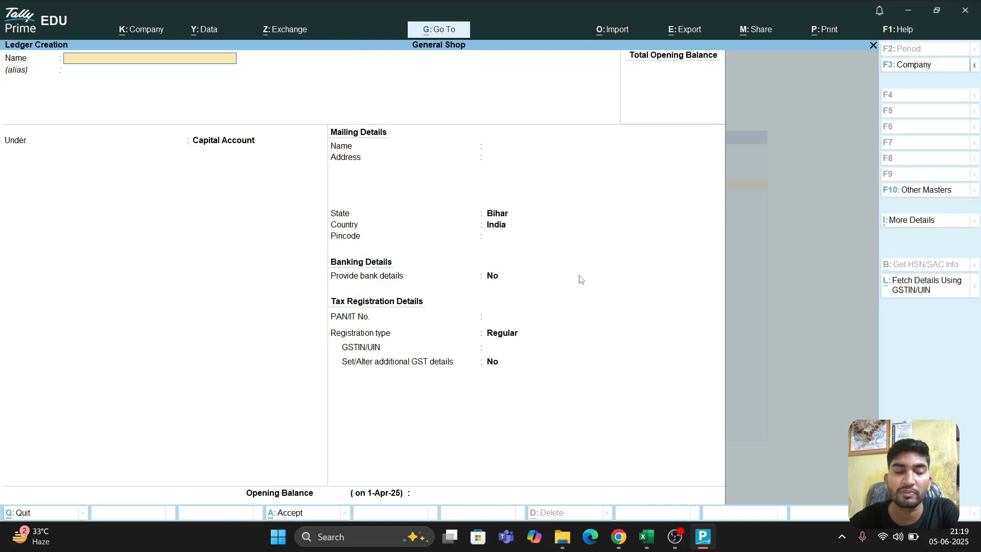
{"action": "key", "text": "Escape"}
{"action": "key", "text": "Return"}
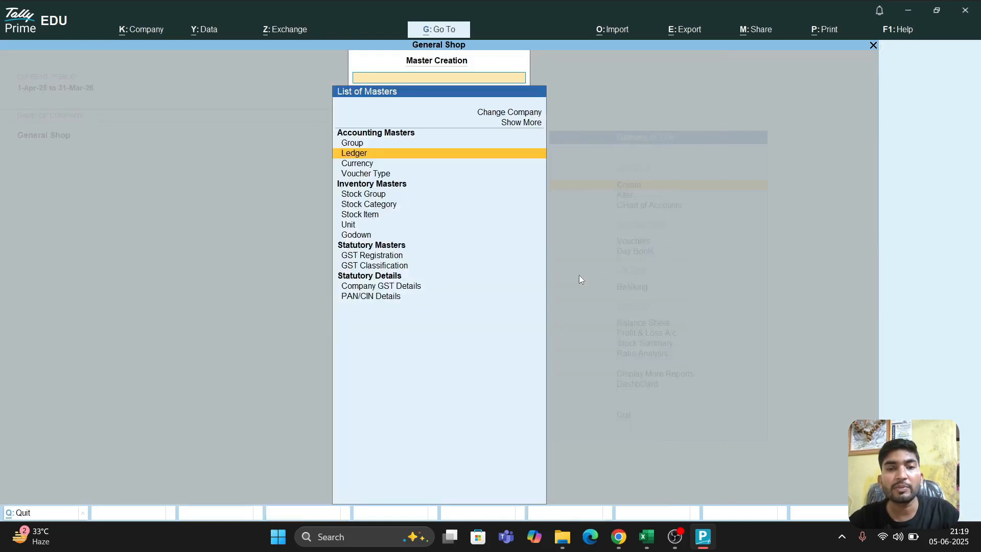
Step: View the currency creation choices and the blank voucher type creation form, leaving both without saving
{"action": "key", "text": "Down"}
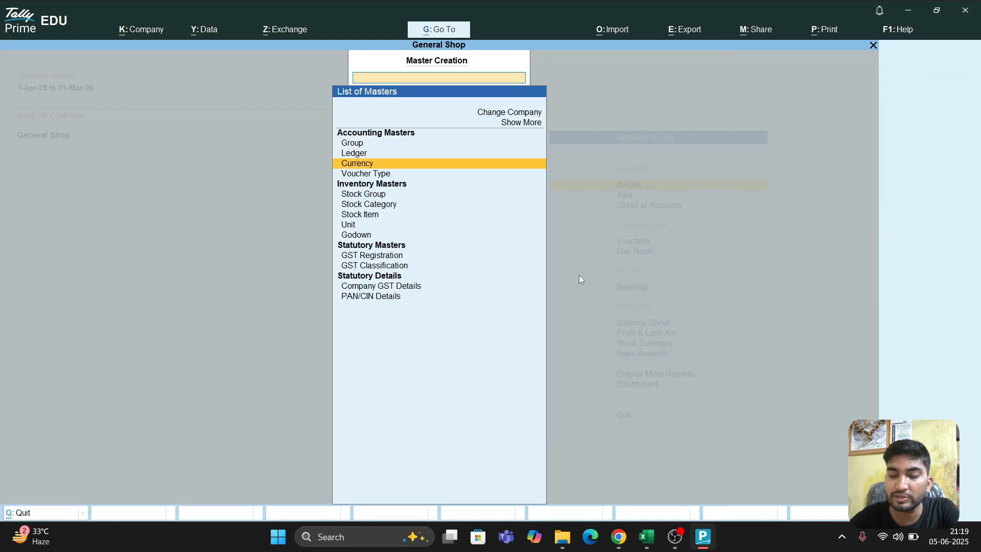
{"action": "key", "text": "Return"}
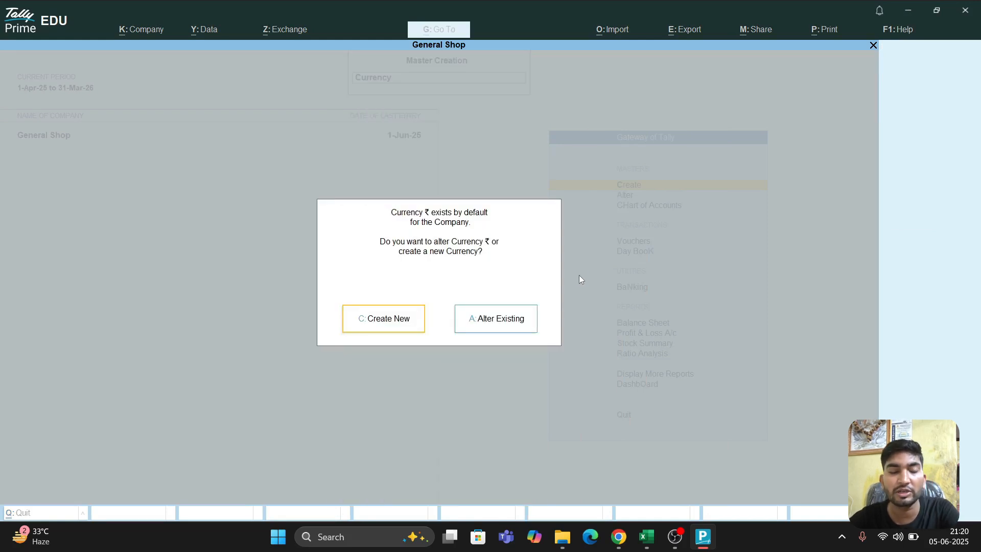
{"action": "key", "text": "Escape"}
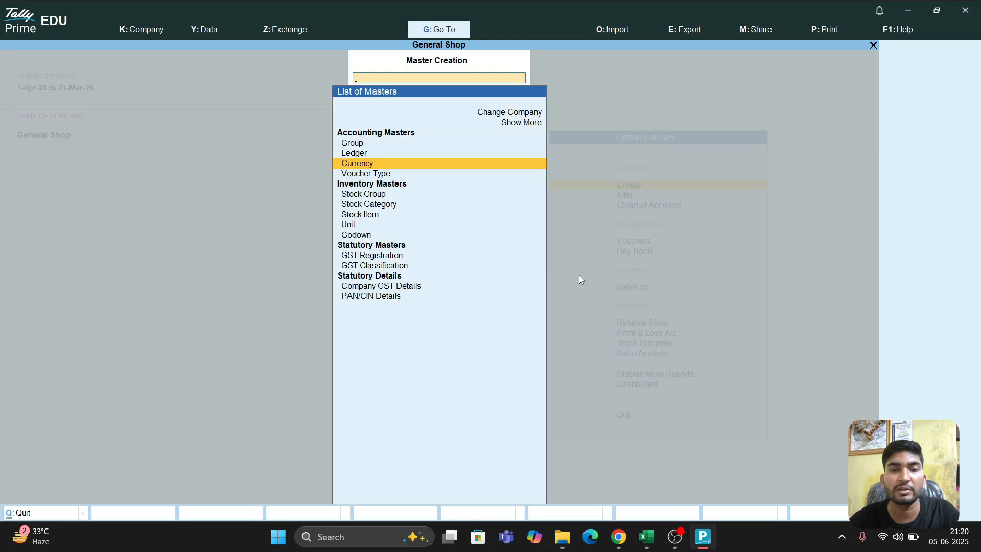
{"action": "key", "text": "Down"}
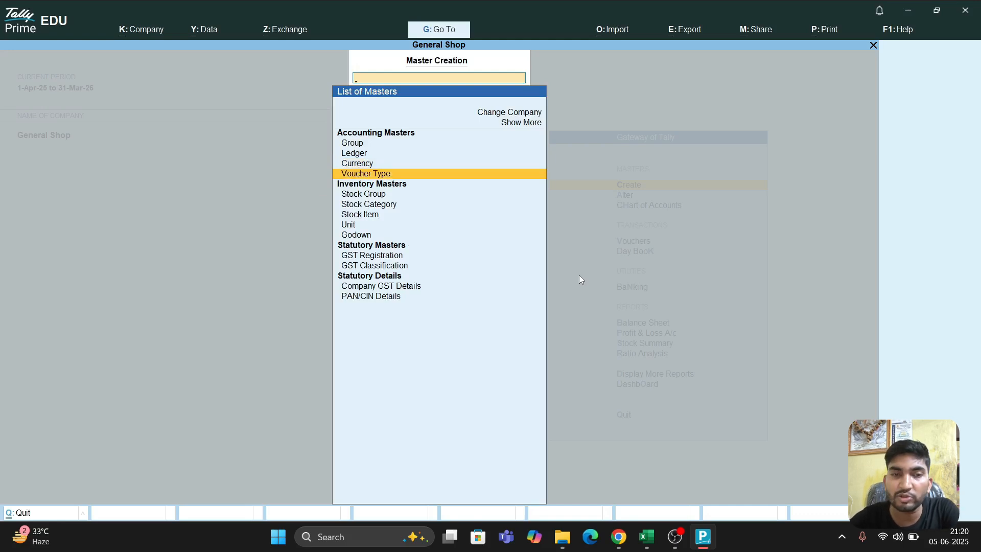
{"action": "key", "text": "Return"}
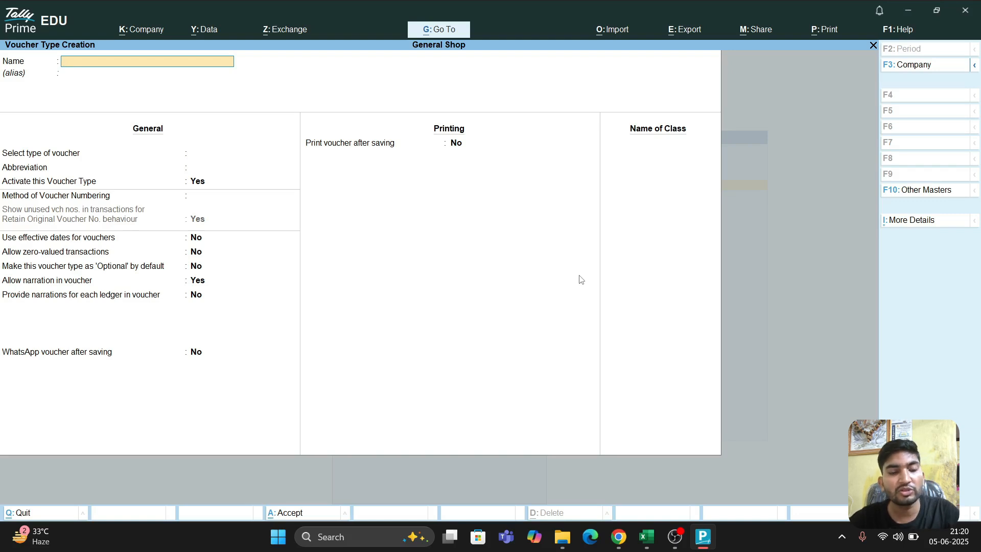
{"action": "key", "text": "Escape"}
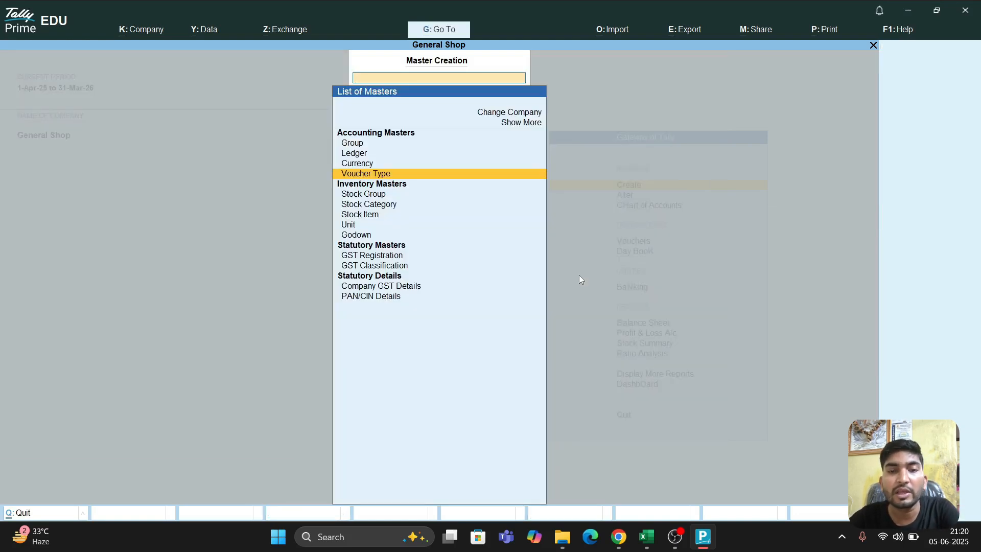
Step: Review the inventory masters that can be created: Stock Group, Stock Category, Stock Item, Unit and Godown
{"action": "key", "text": "Down"}
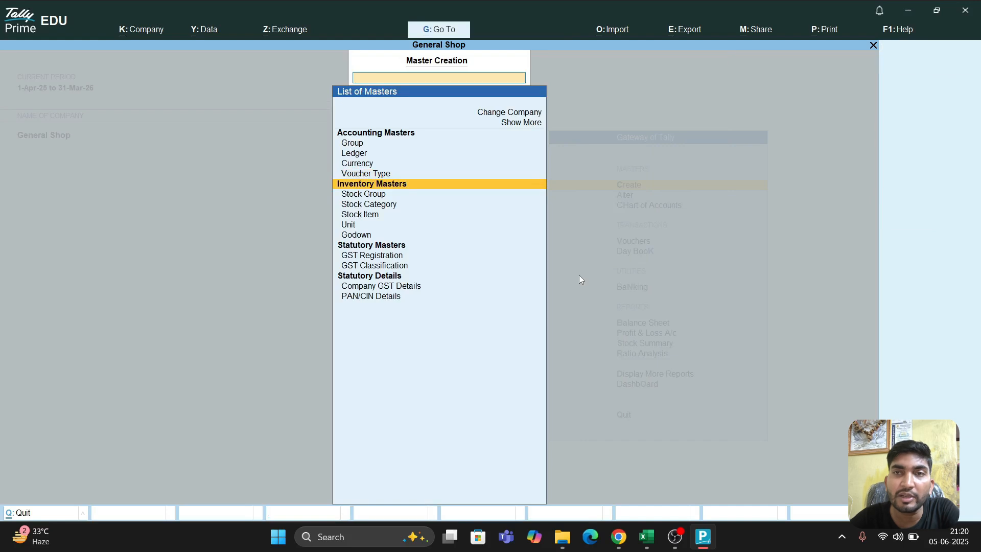
{"action": "key", "text": "Down"}
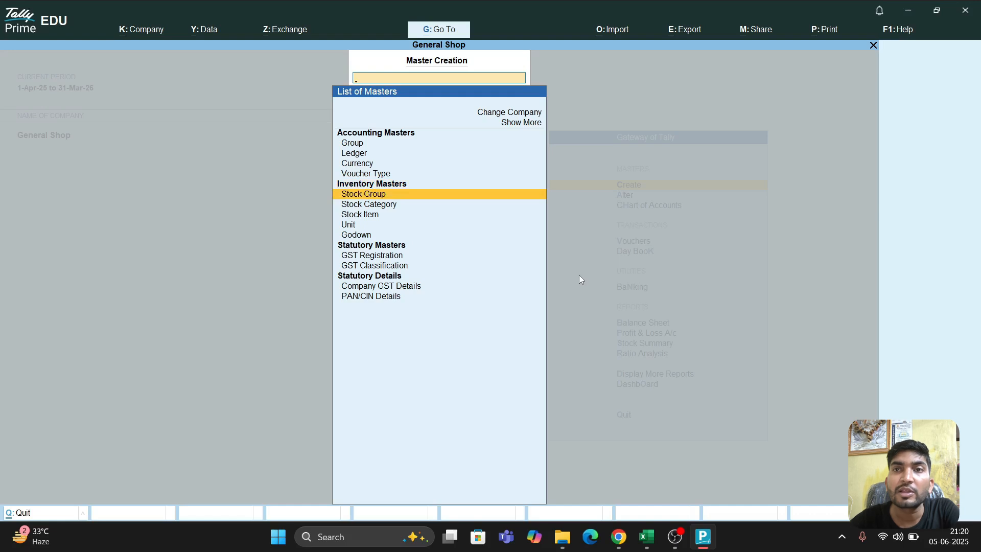
{"action": "key", "text": "Down"}
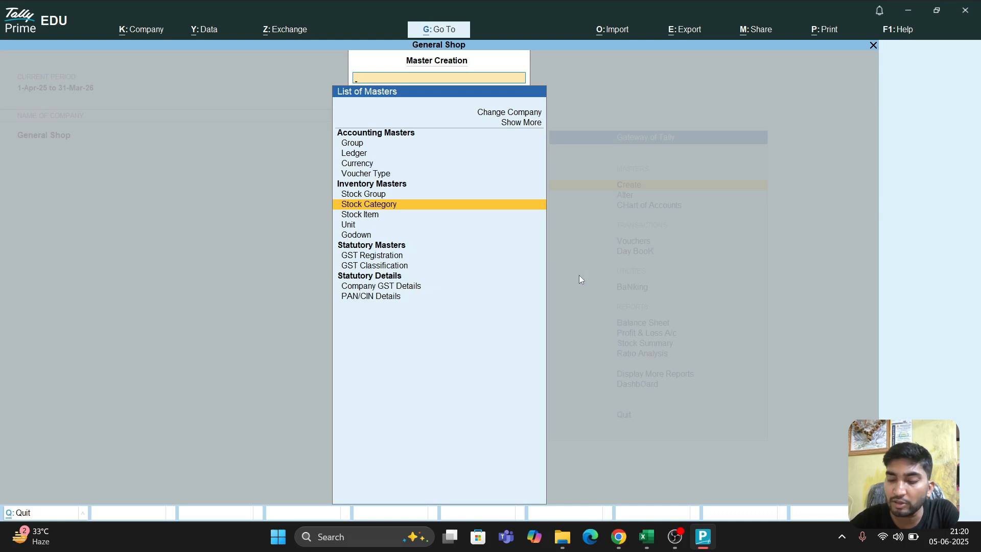
{"action": "key", "text": "Down"}
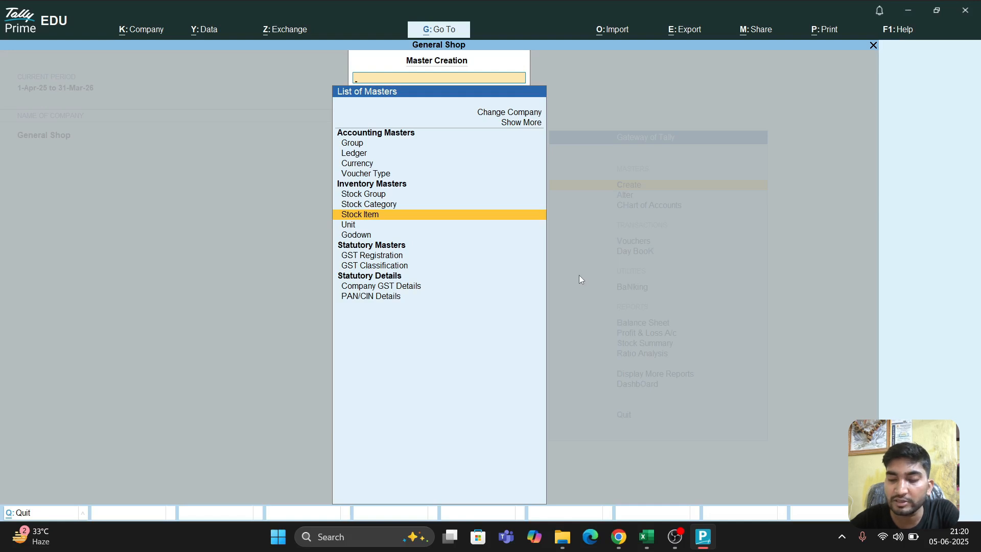
{"action": "key", "text": "Down"}
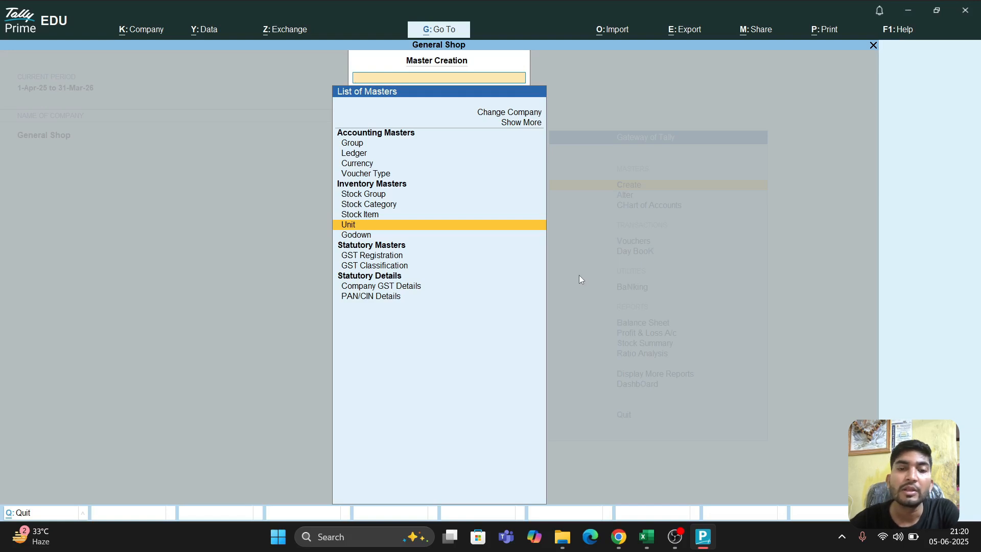
{"action": "key", "text": "Down"}
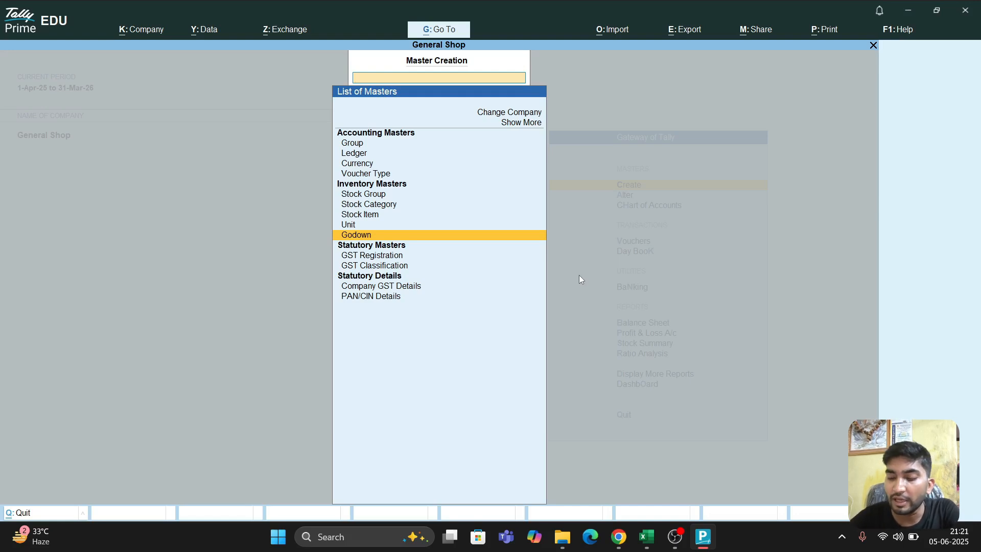
Step: View the form for creating a new GST Registration under the statutory masters and leave without saving
{"action": "key", "text": "Down"}
{"action": "key", "text": "Down"}
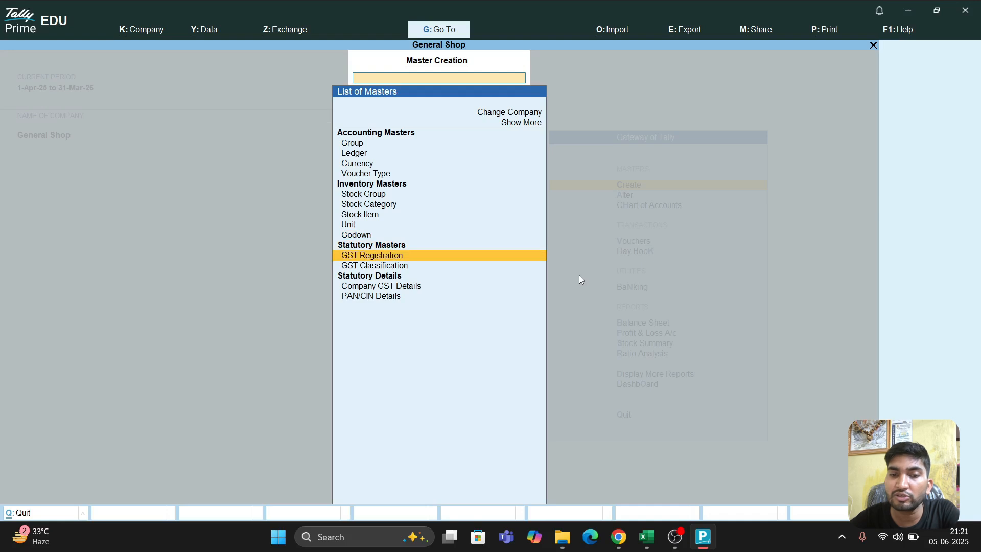
{"action": "key", "text": "Return"}
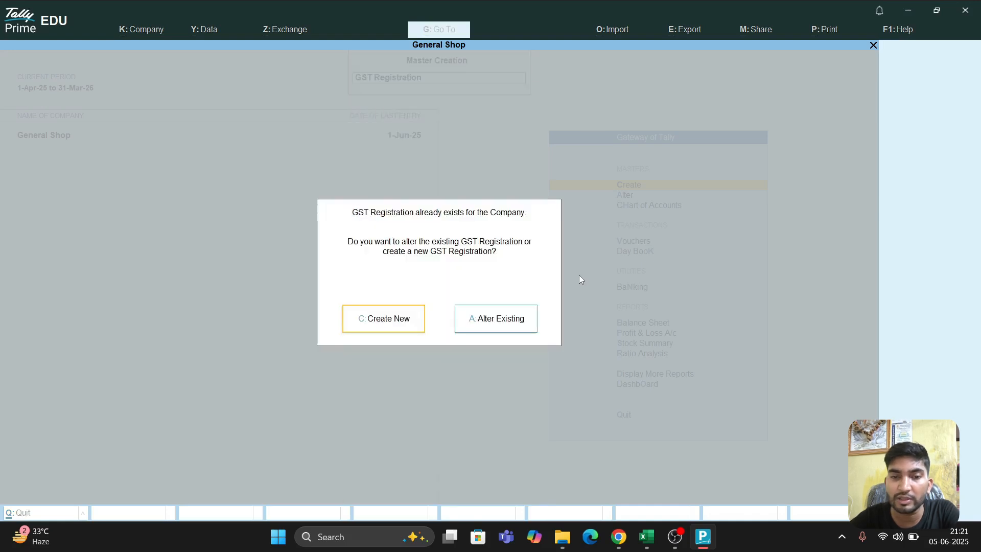
{"action": "key", "text": "Return"}
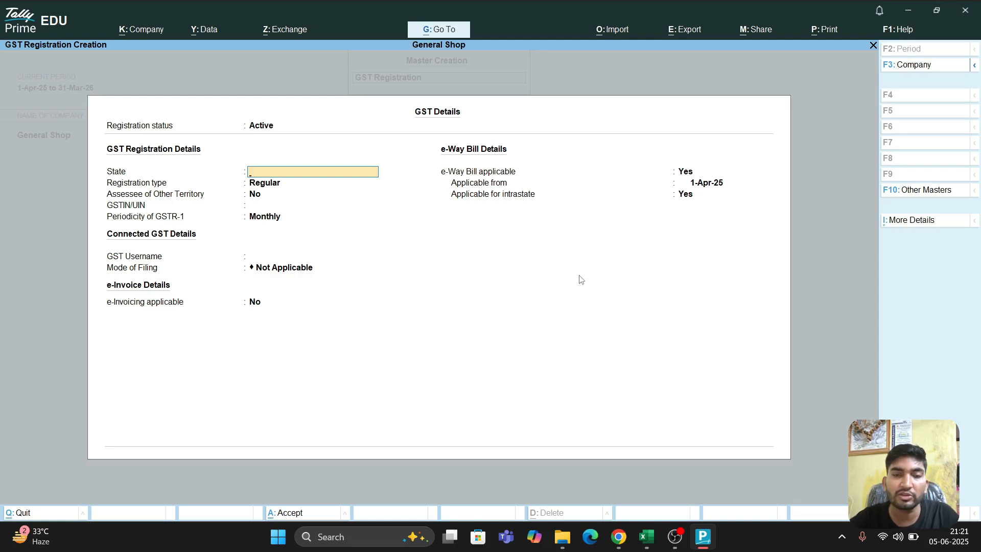
{"action": "key", "text": "Escape"}
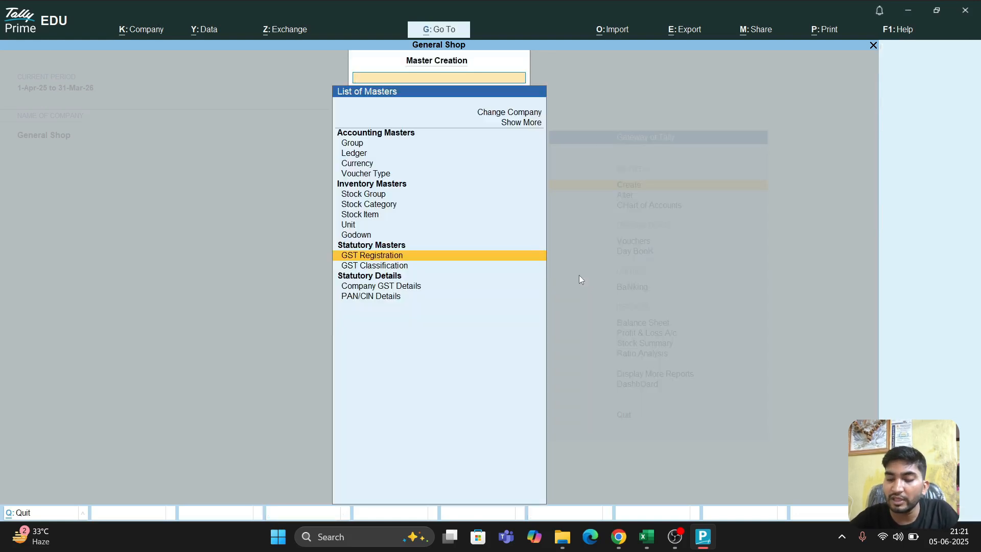
Step: View the blank GST Classification creation form with its HSN/SAC and GST rate fields, and leave without saving
{"action": "key", "text": "Down"}
{"action": "key", "text": "Return"}
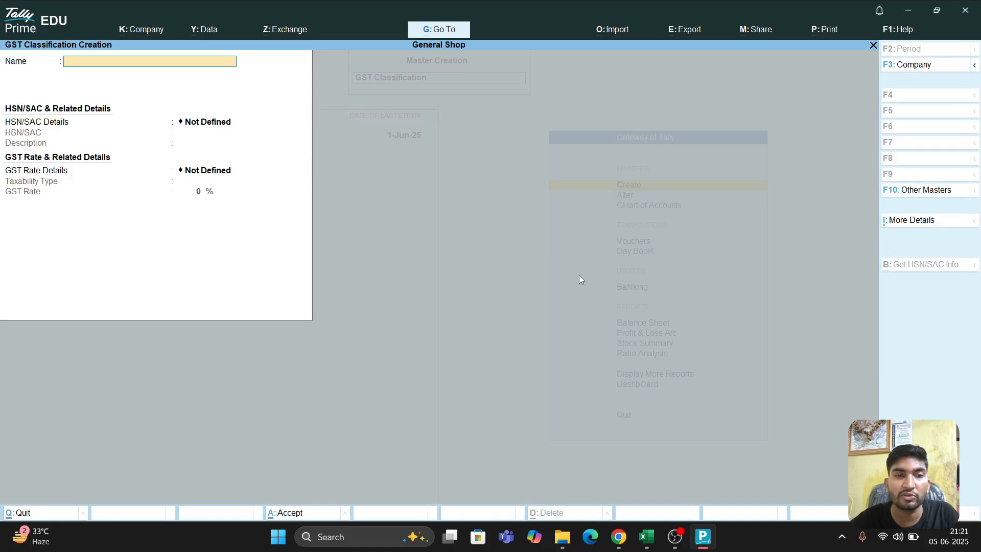
{"action": "key", "text": "Escape"}
{"action": "key", "text": "y"}
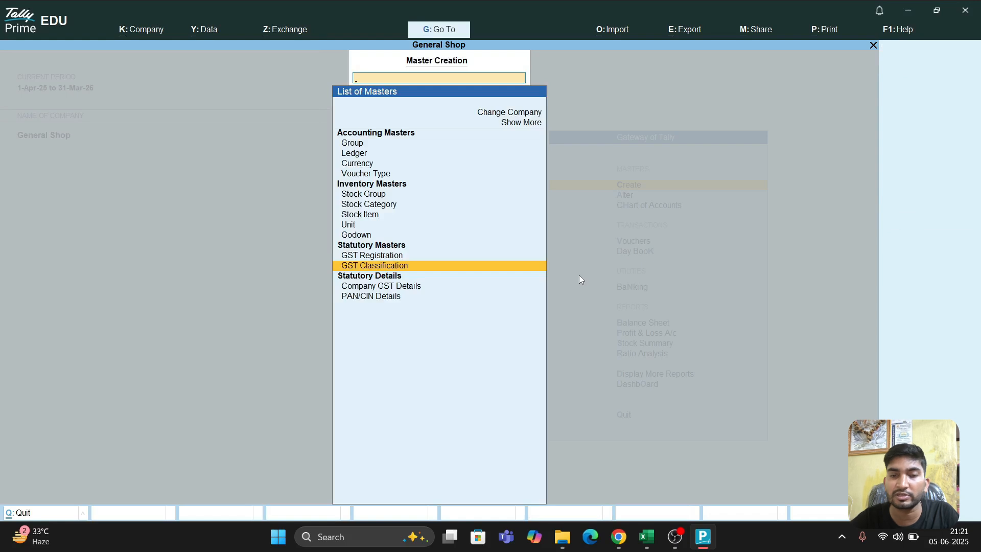
Step: View the Company GST Details form with its HSN/SAC and GST rate settings, and leave without saving
{"action": "key", "text": "Down"}
{"action": "key", "text": "Down"}
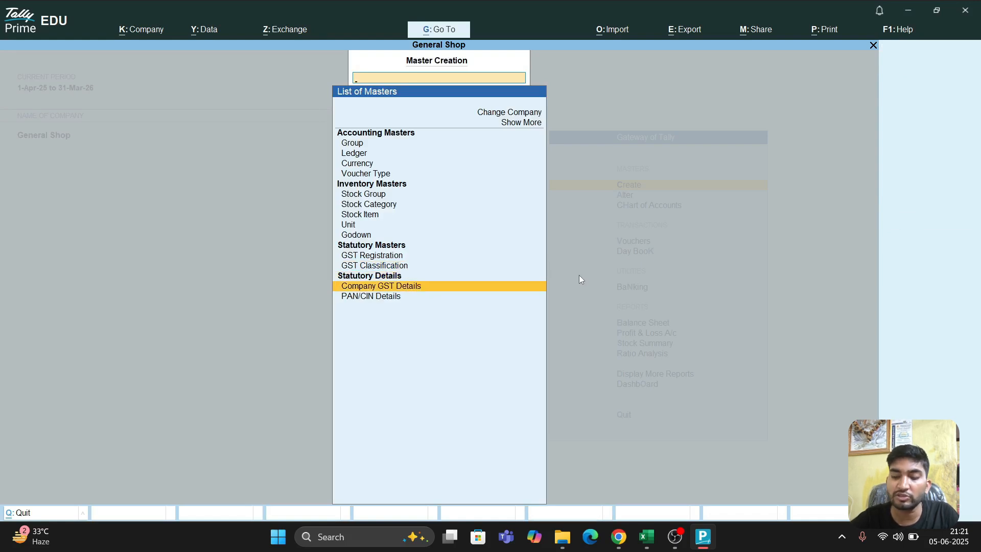
{"action": "key", "text": "Return"}
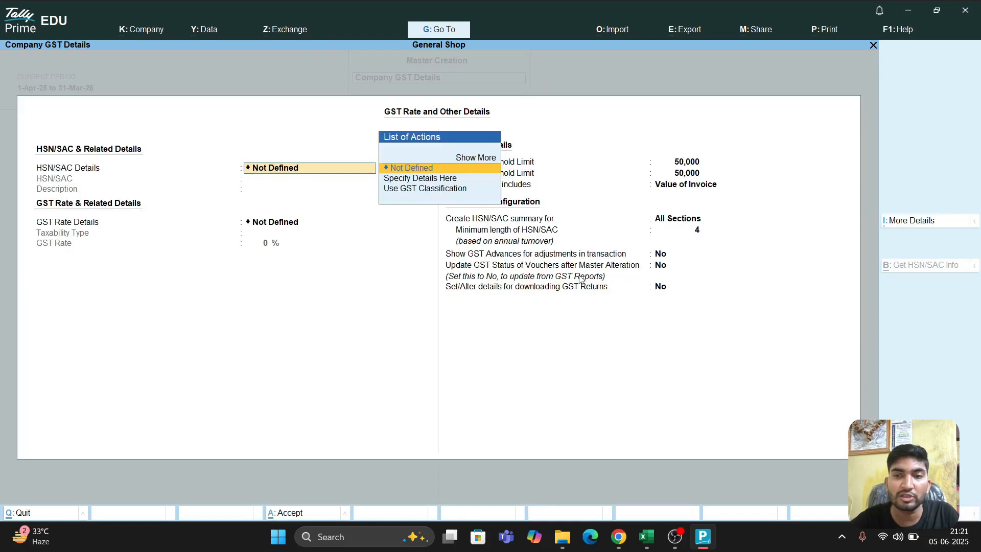
{"action": "key", "text": "BackSpace"}
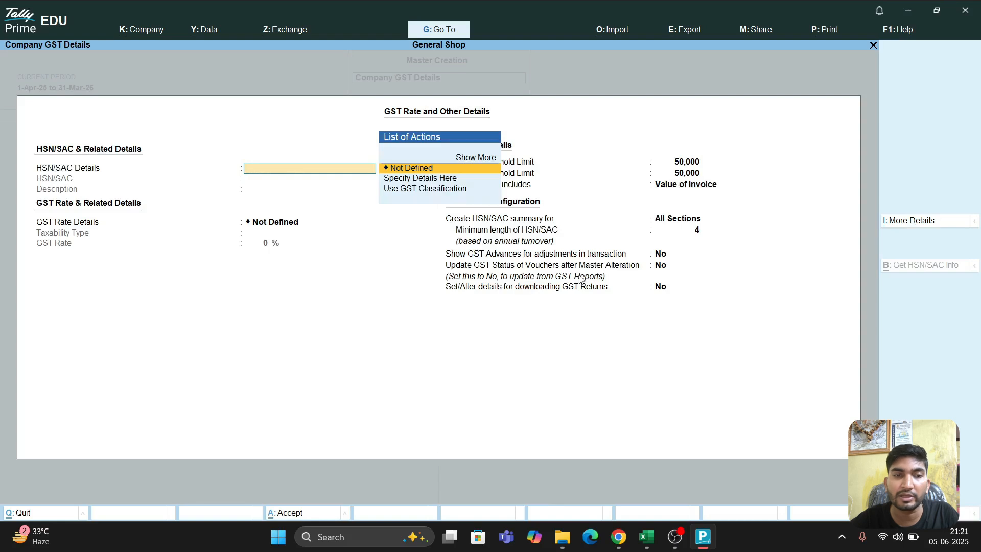
{"action": "key", "text": "Escape"}
{"action": "key", "text": "y"}
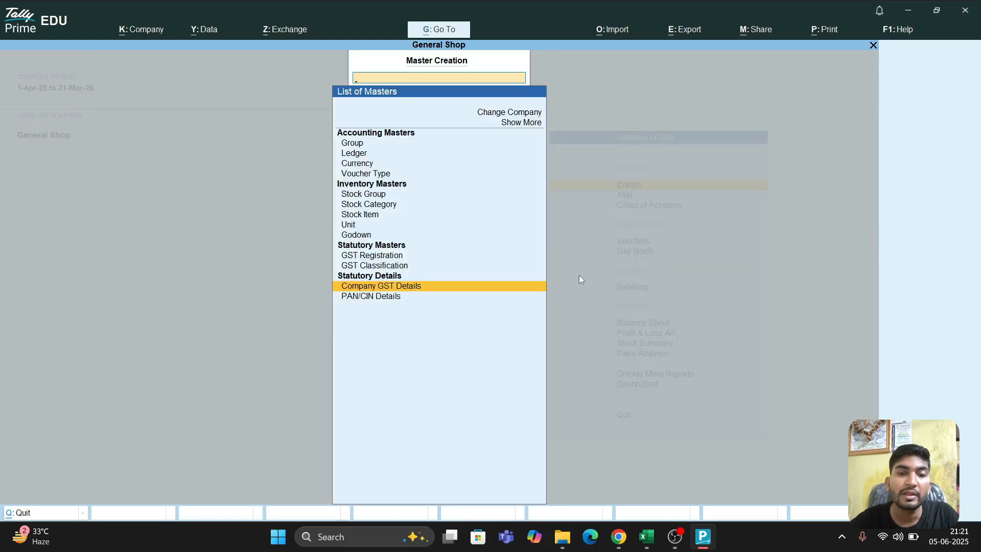
Step: View the blank PAN/CIN Details form under the statutory details and return to the Gateway of Tally
{"action": "key", "text": "Down"}
{"action": "key", "text": "Return"}
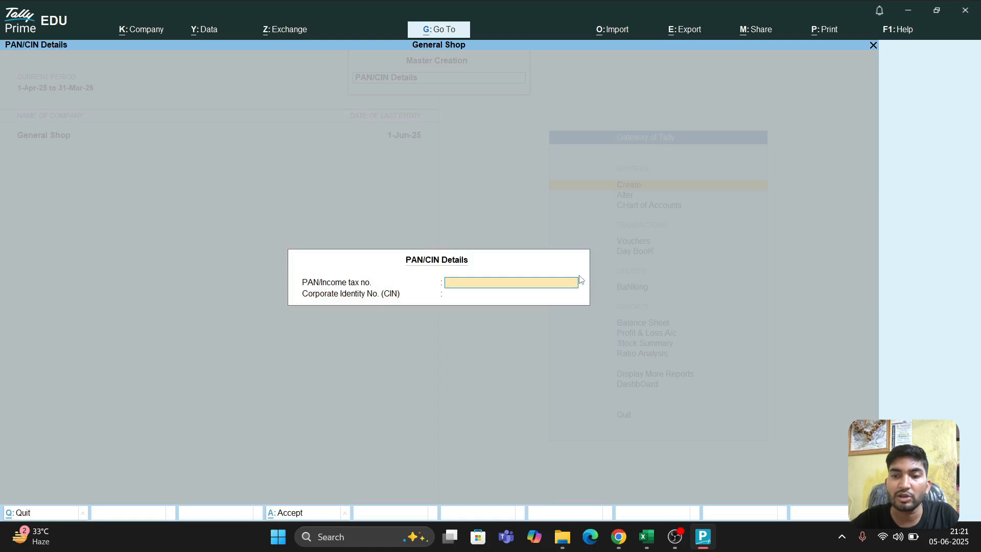
{"action": "key", "text": "Escape"}
{"action": "key", "text": "Escape"}
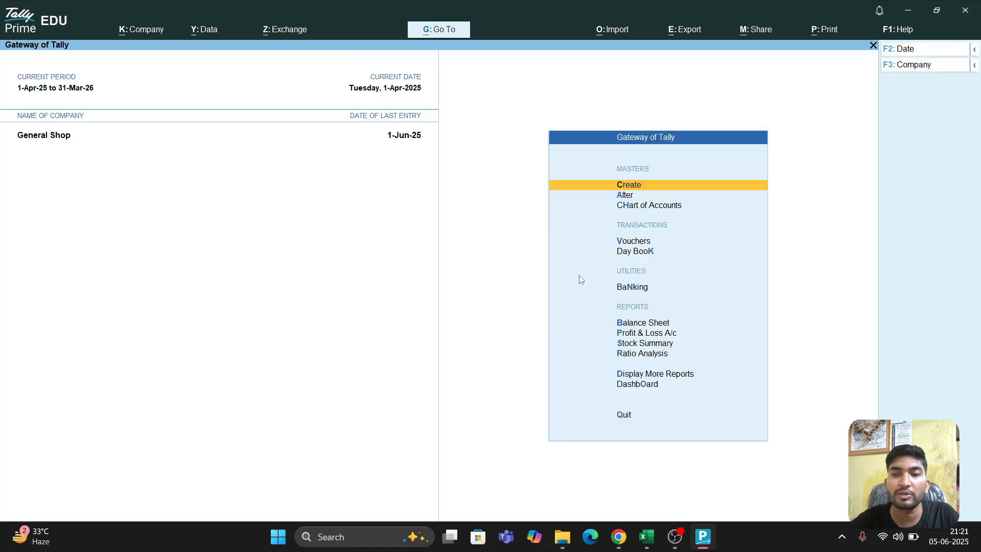
Step: Review the accounting and inventory masters that can be altered, from Group down to Godown, and return to the Gateway of Tally
{"action": "key", "text": "Down"}
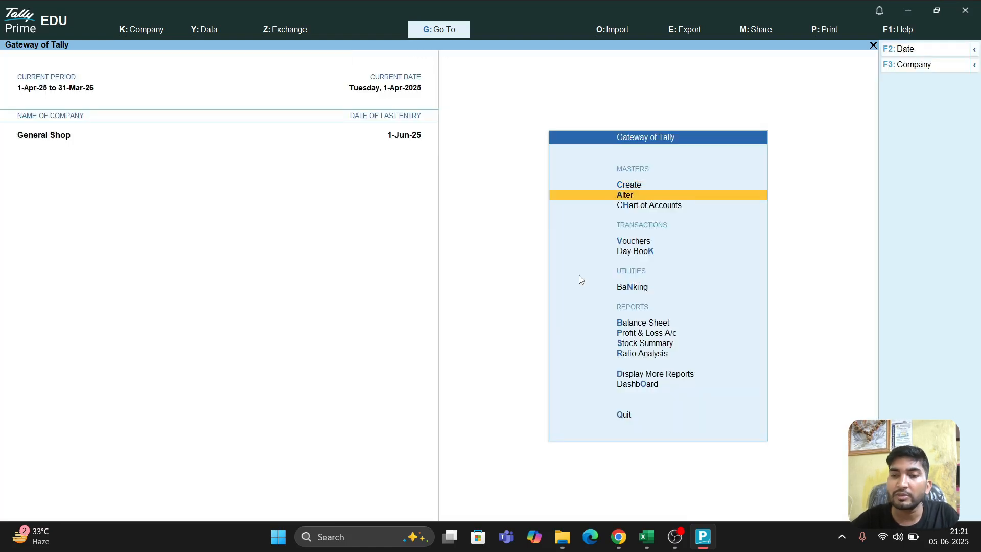
{"action": "key", "text": "Return"}
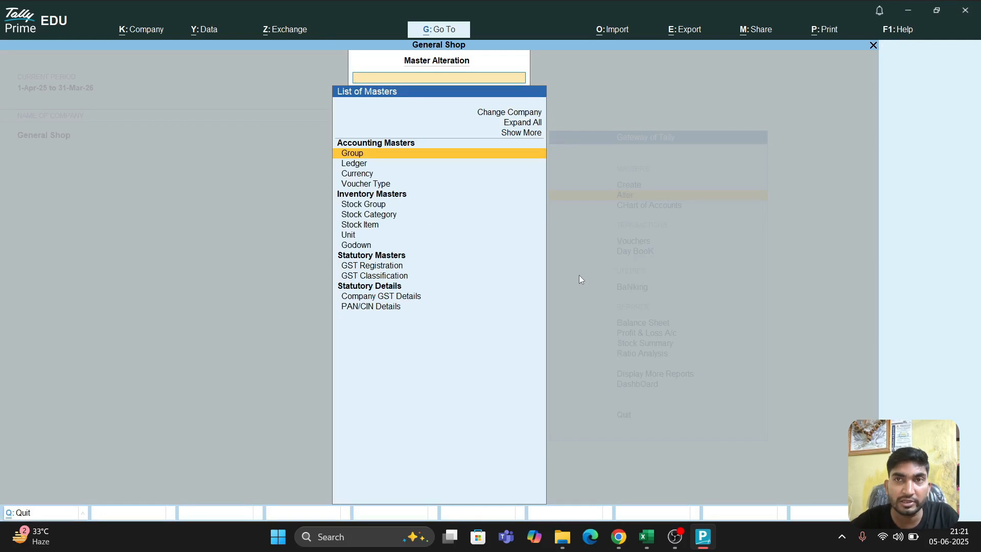
{"action": "key", "text": "Down"}
{"action": "key", "text": "Down"}
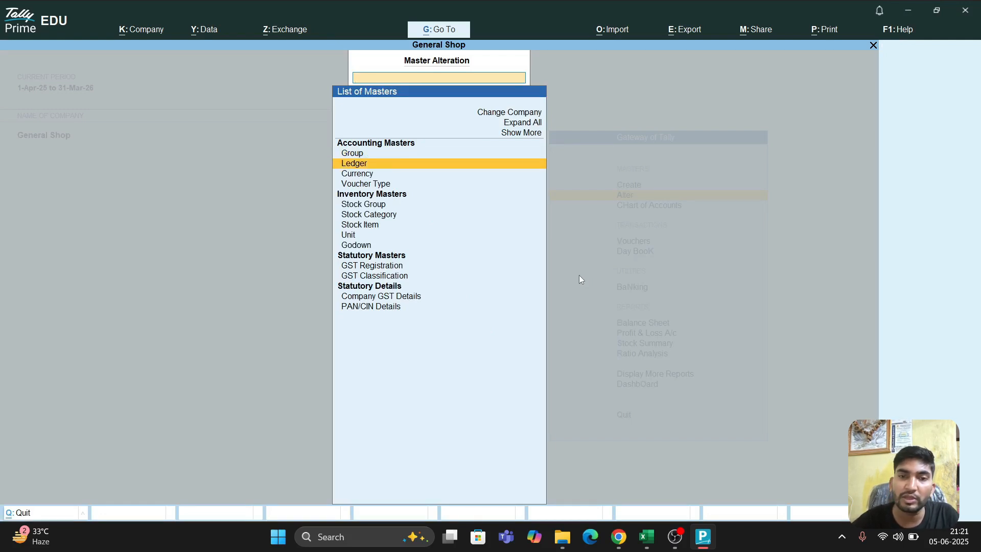
{"action": "key", "text": "Down"}
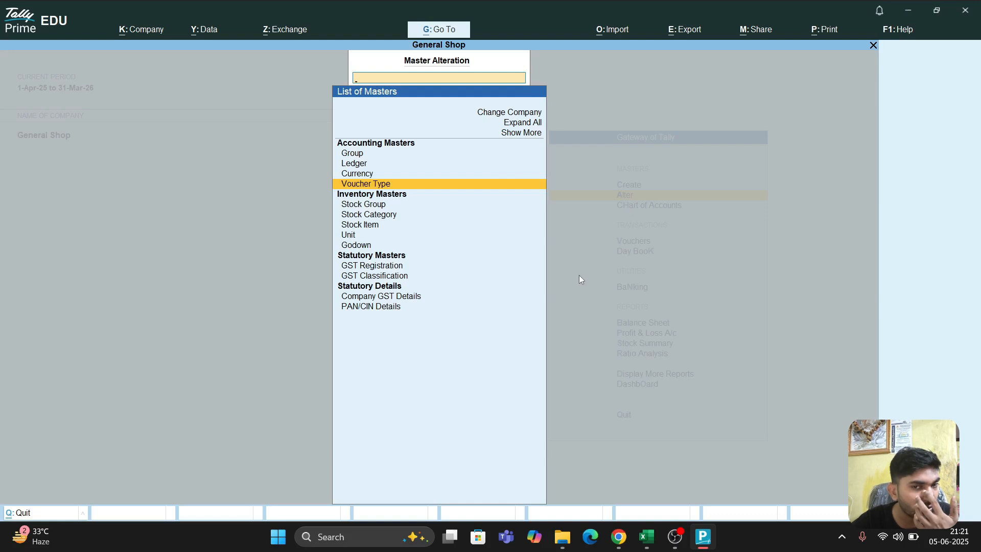
{"action": "key", "text": "Down"}
{"action": "key", "text": "Down"}
{"action": "key", "text": "Down"}
{"action": "key", "text": "Down"}
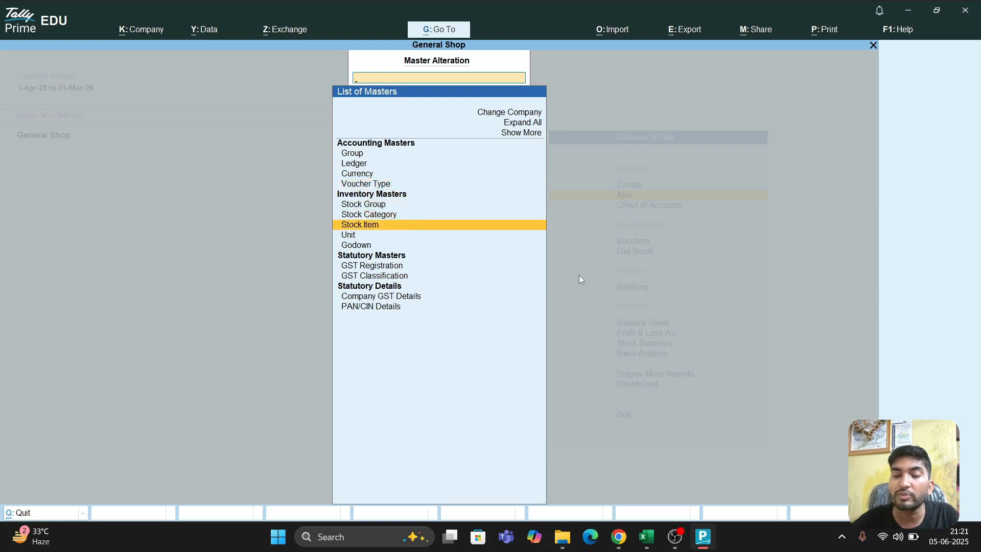
{"action": "key", "text": "Down"}
{"action": "key", "text": "Down"}
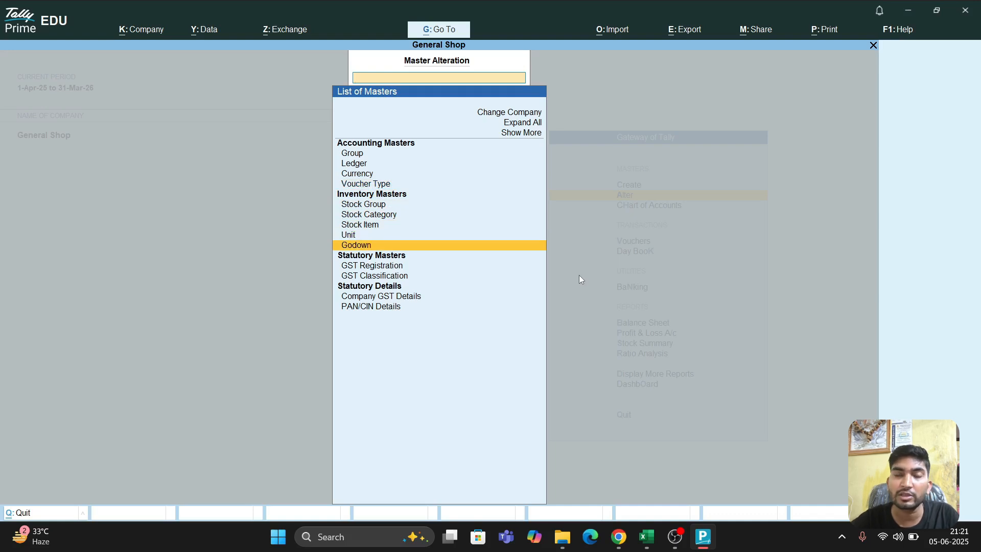
{"action": "key", "text": "Escape"}
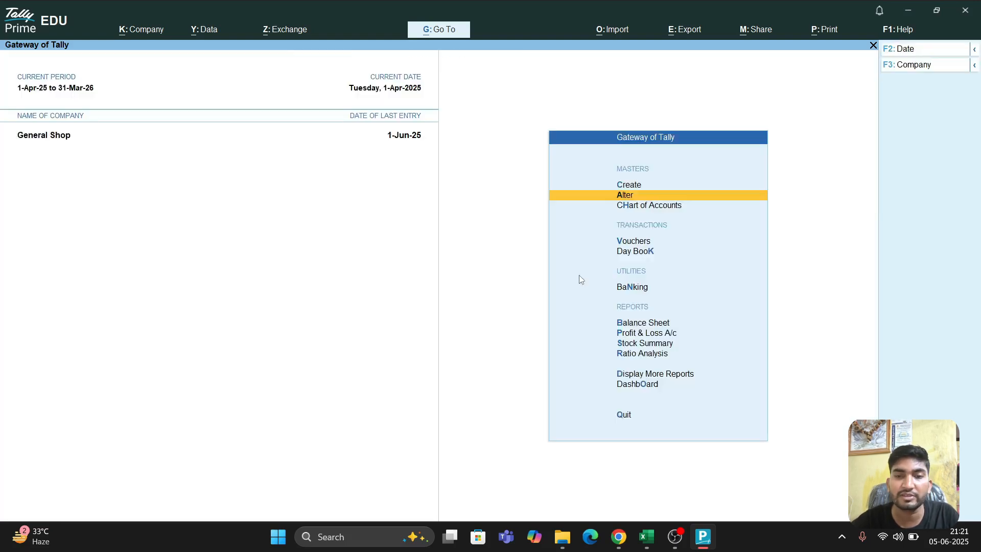
Step: View the list of masters available in the Chart of Accounts and return without choosing one
{"action": "key", "text": "Down"}
{"action": "key", "text": "Return"}
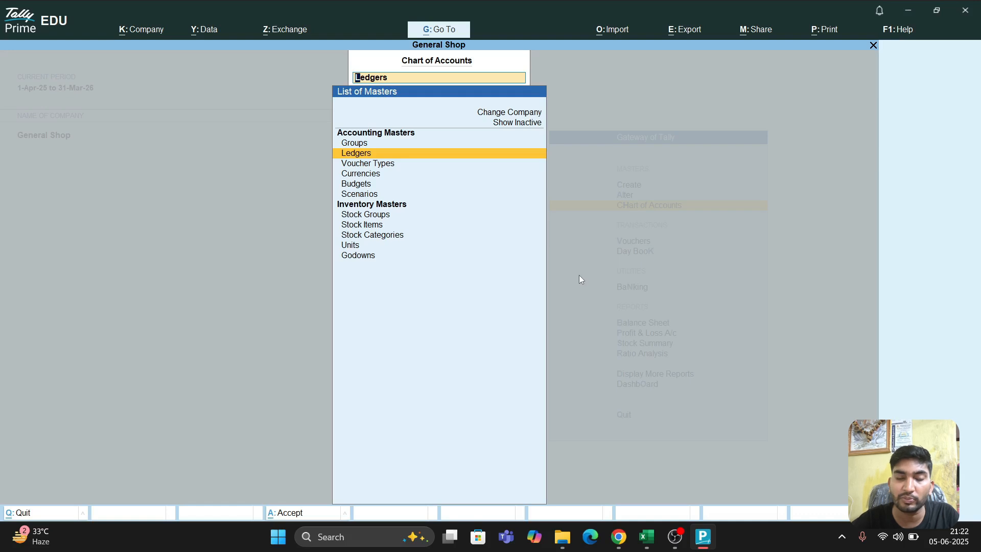
{"action": "key", "text": "Escape"}
{"action": "key", "text": "Escape"}
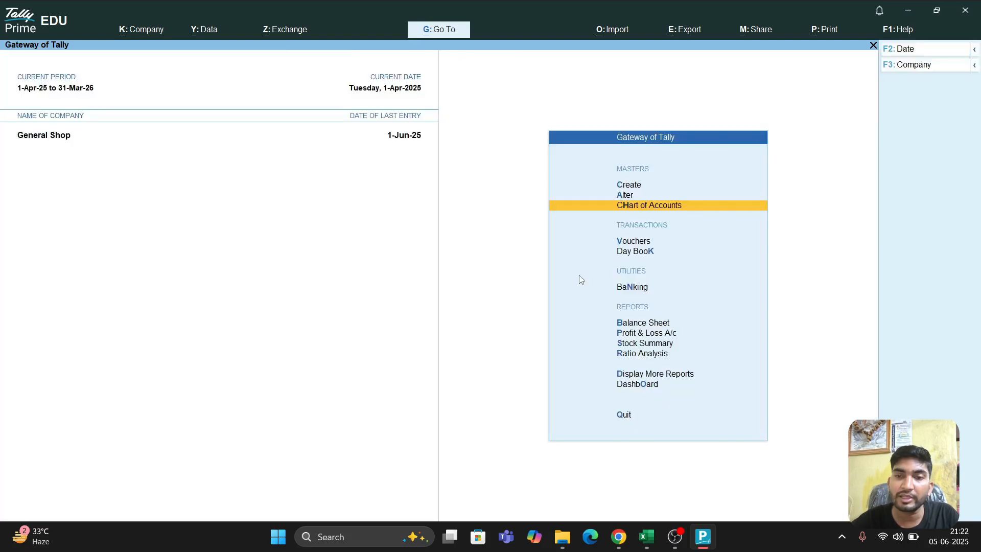
Step: View the Accounting Voucher Creation screen and its voucher types, and leave without recording a voucher
{"action": "key", "text": "Down"}
{"action": "key", "text": "Down"}
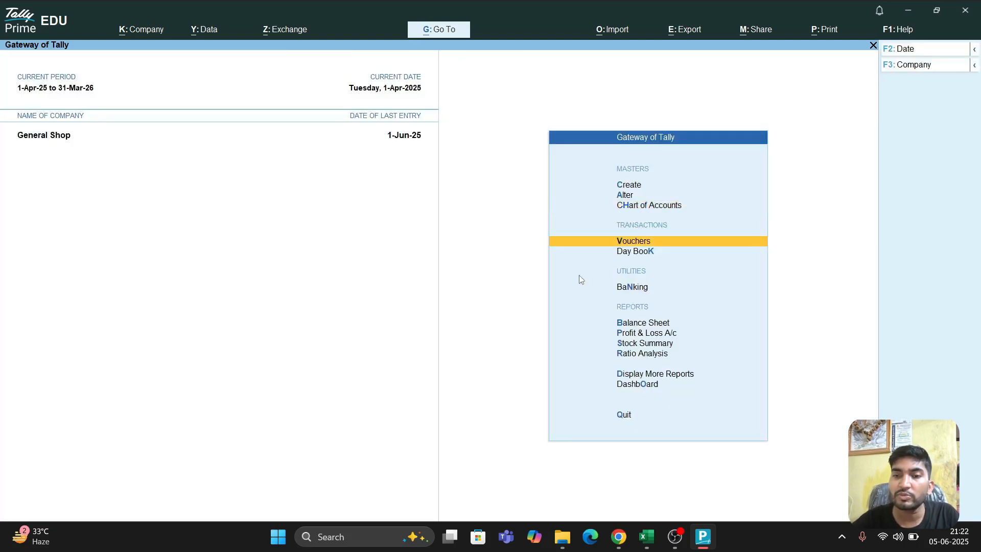
{"action": "key", "text": "Up"}
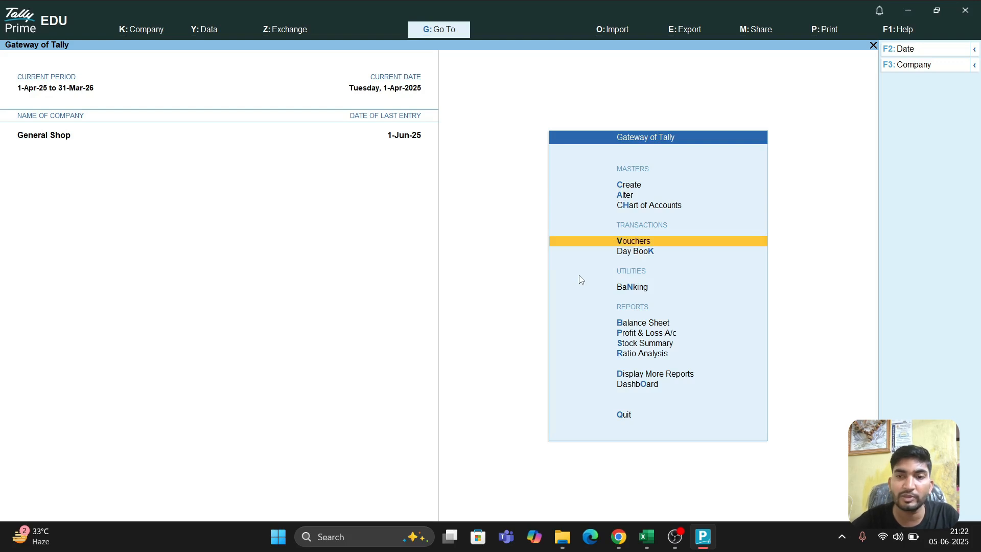
{"action": "key", "text": "Return"}
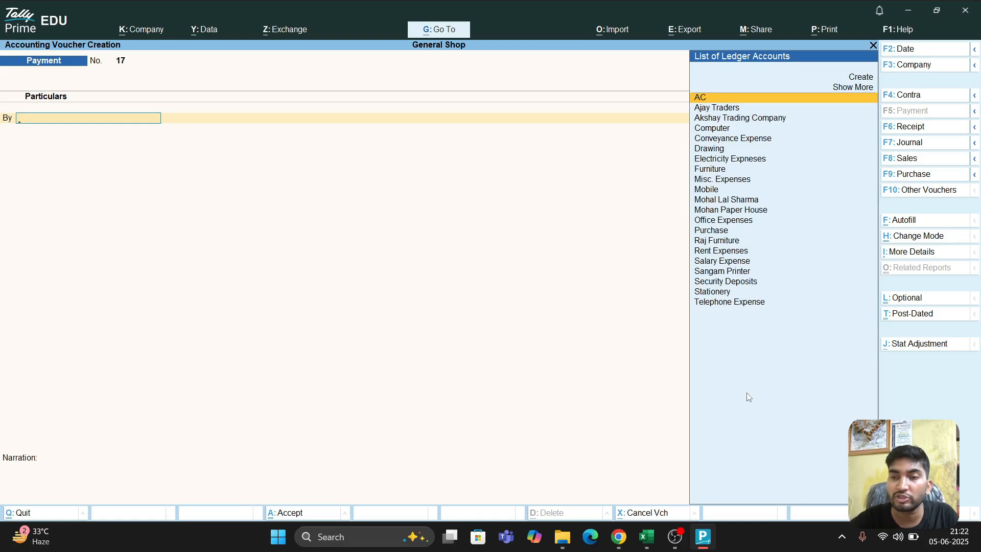
{"action": "key", "text": "Escape"}
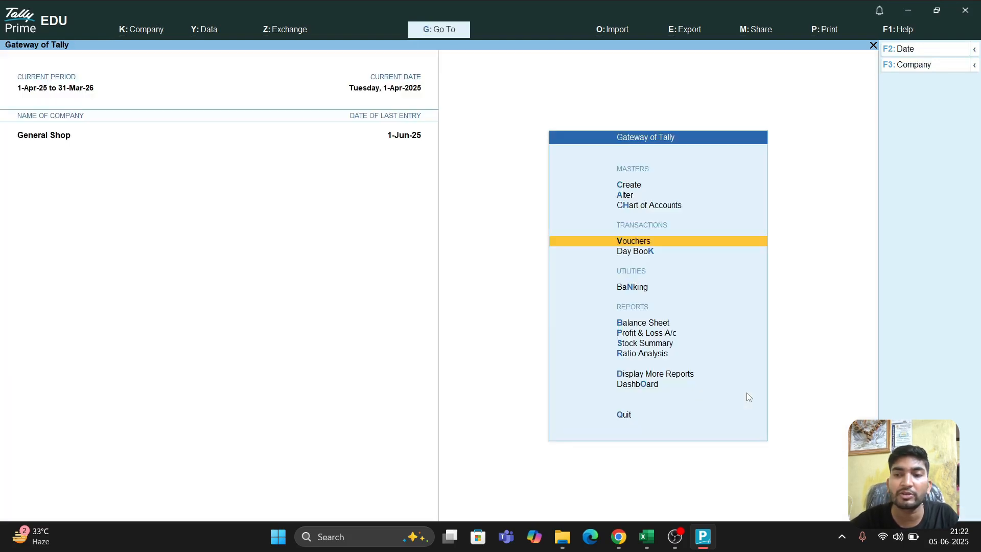
Step: View the voucher entries in the Day Book and return to the Gateway of Tally
{"action": "key", "text": "Down"}
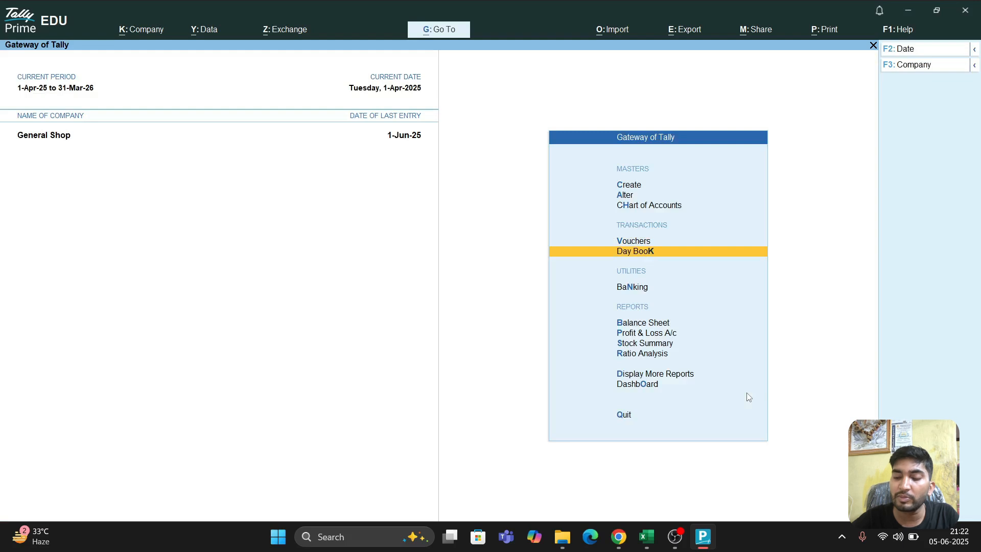
{"action": "key", "text": "Return"}
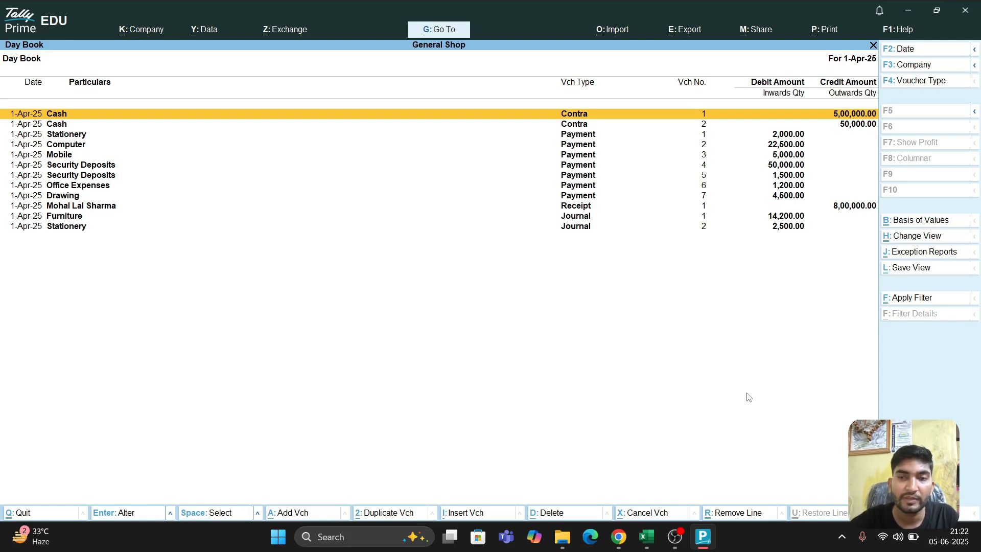
{"action": "key", "text": "Escape"}
Step: Review the Banking utilities for reconciliation and cheques, and return to the Gateway of Tally
{"action": "key", "text": "Down"}
{"action": "key", "text": "Down"}
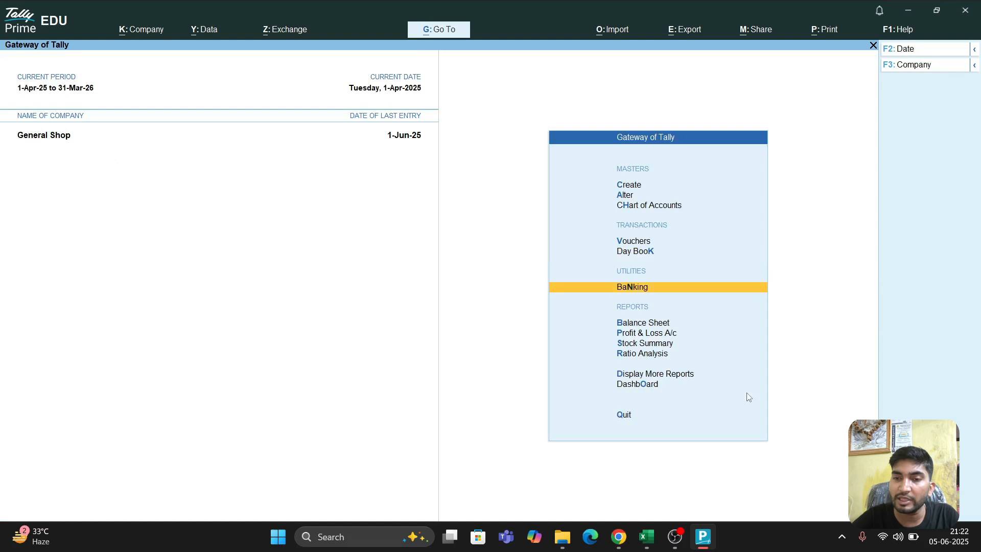
{"action": "key", "text": "Up"}
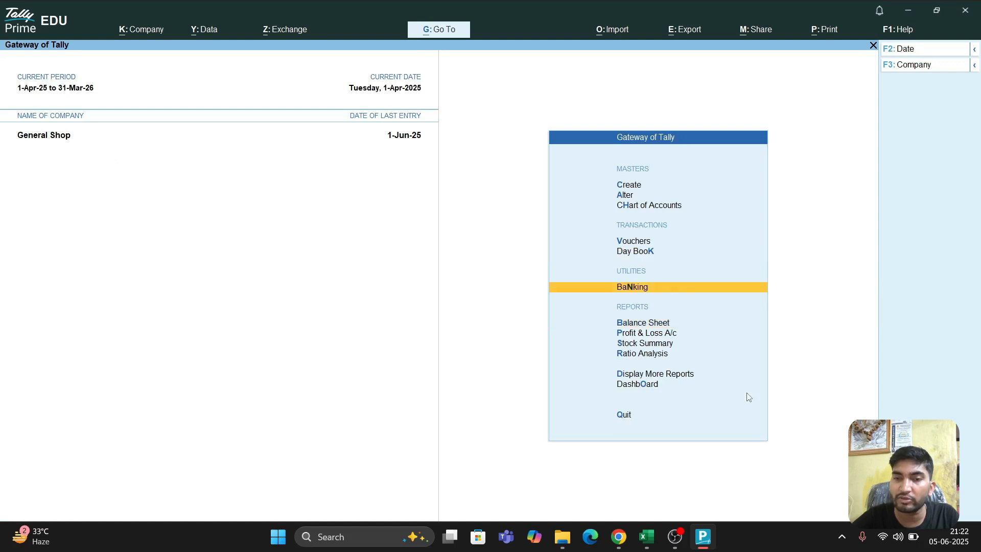
{"action": "key", "text": "Return"}
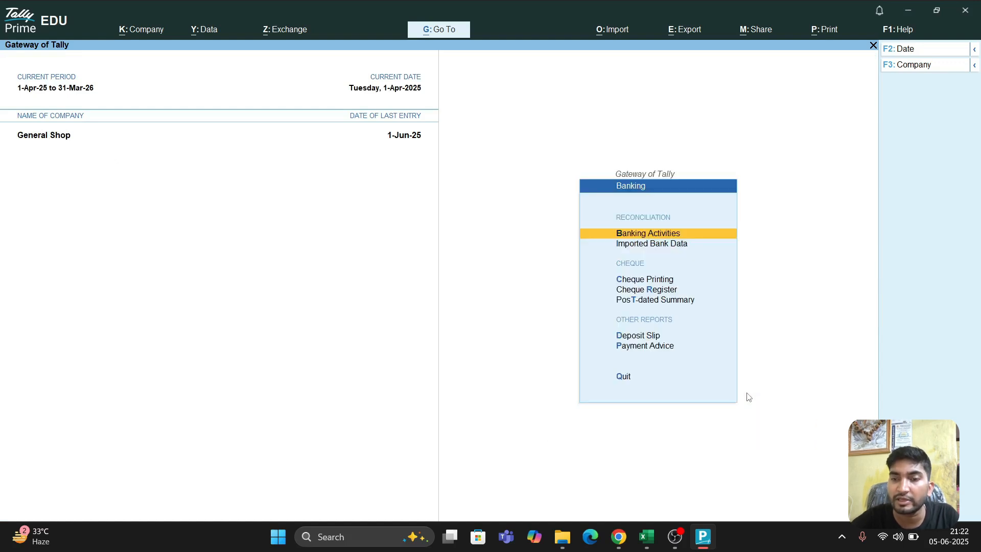
{"action": "key", "text": "Down"}
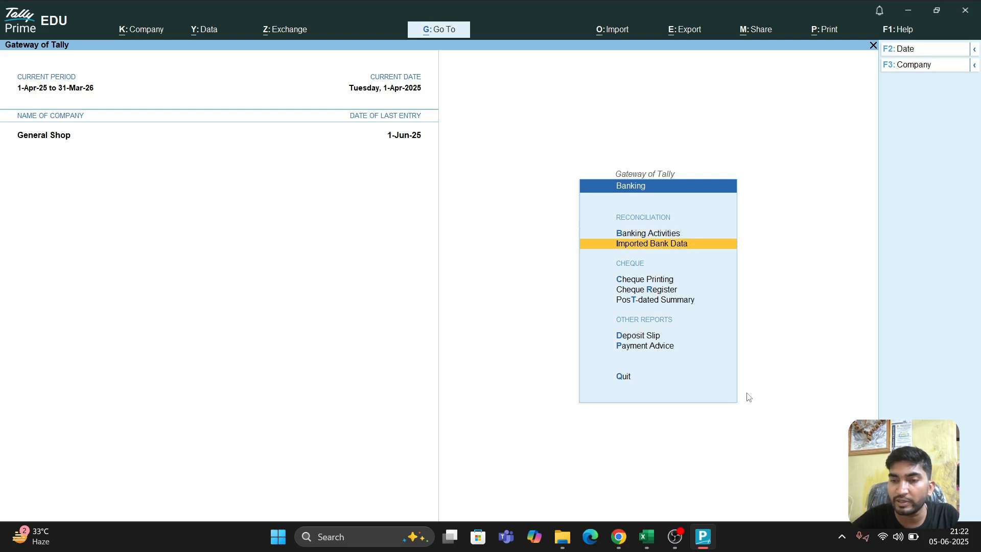
{"action": "key", "text": "Down"}
{"action": "key", "text": "Down"}
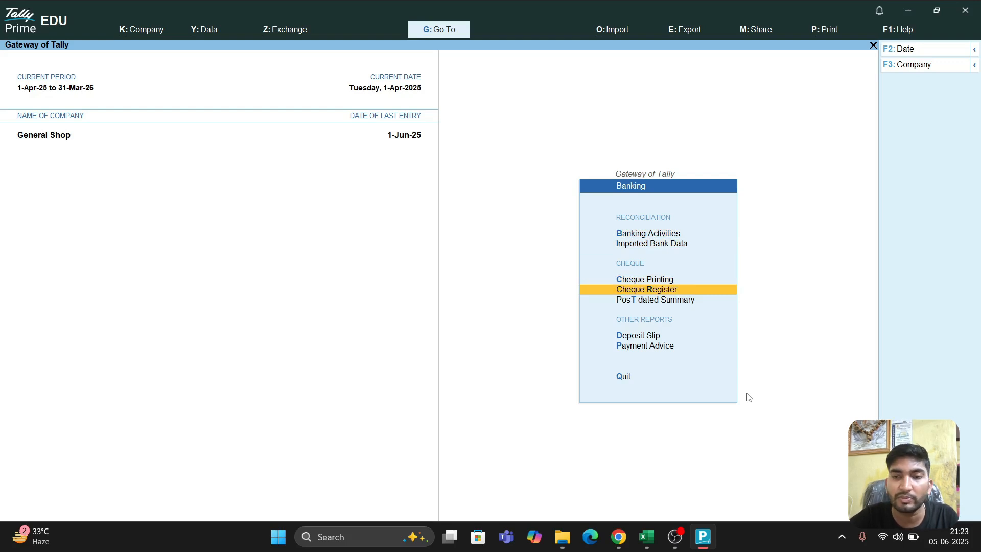
{"action": "key", "text": "Escape"}
Step: View General Shop's Balance Sheet and Profit & Loss A/c reports, closing each one
{"action": "key", "text": "Down"}
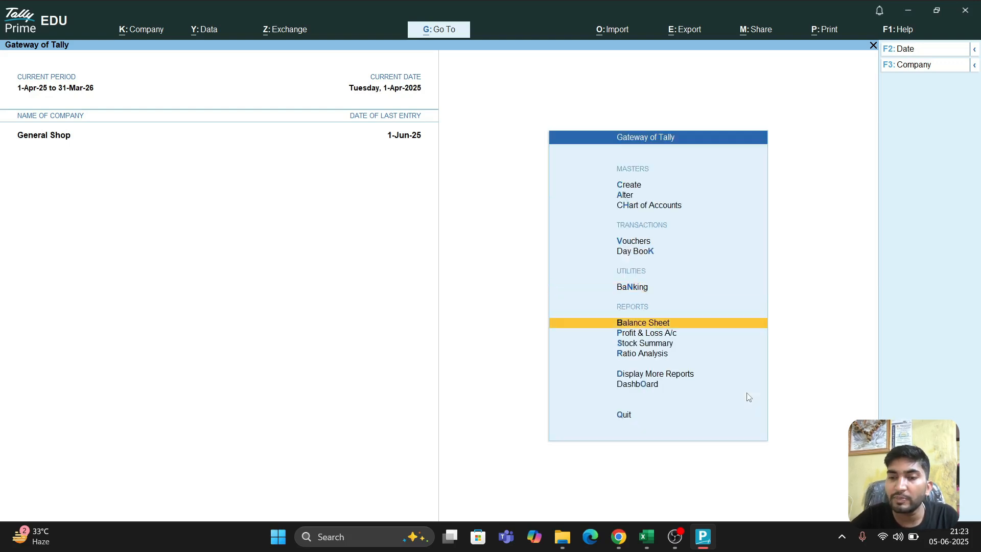
{"action": "key", "text": "Return"}
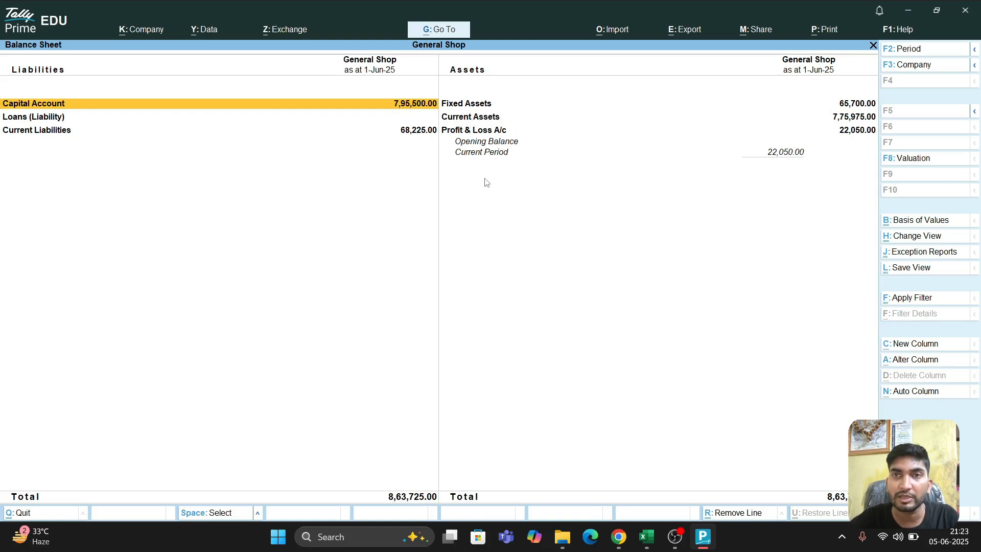
{"action": "key", "text": "Escape"}
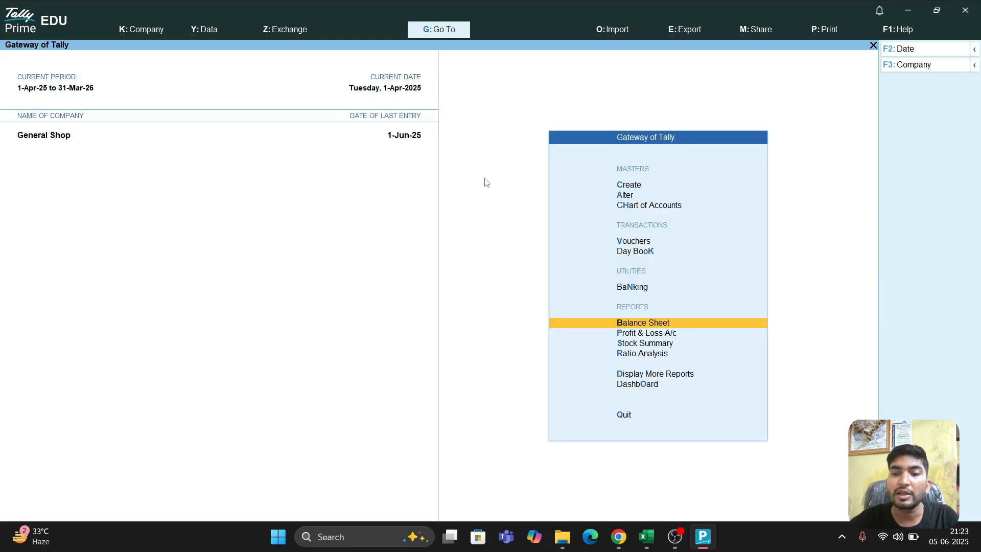
{"action": "left_click", "coordinate": [654, 336]}
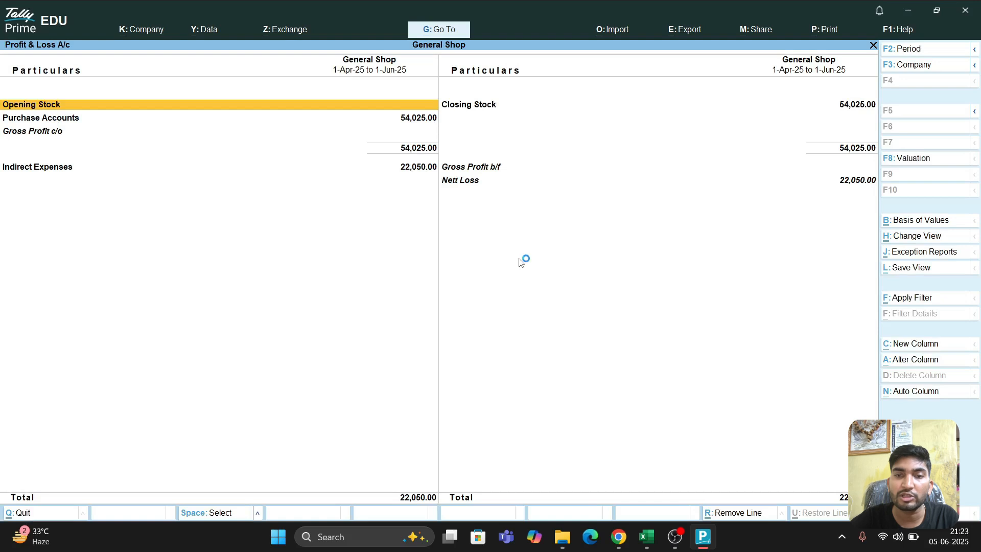
{"action": "key", "text": "Escape"}
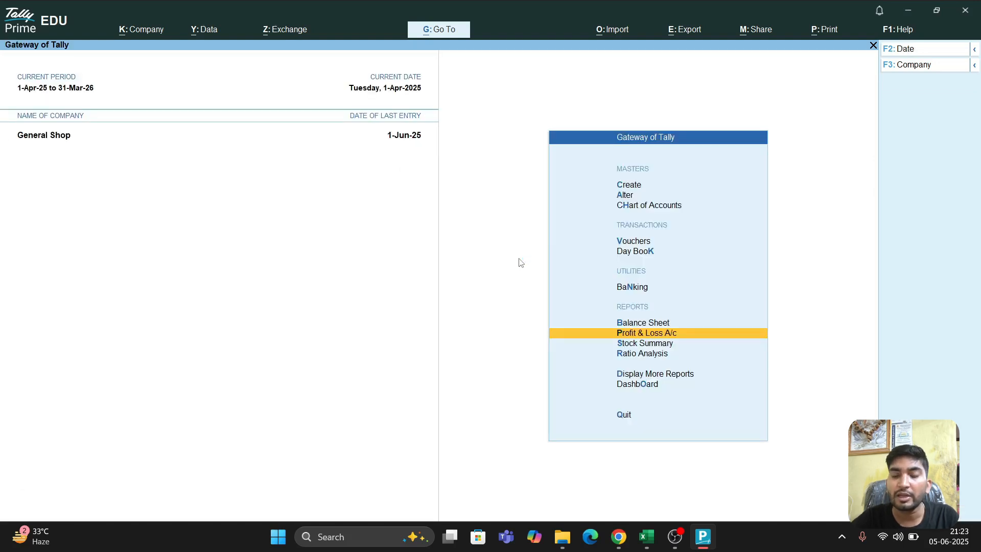
Step: View the Stock Summary report with each item's closing quantity, rate and value, and close it
{"action": "key", "text": "Down"}
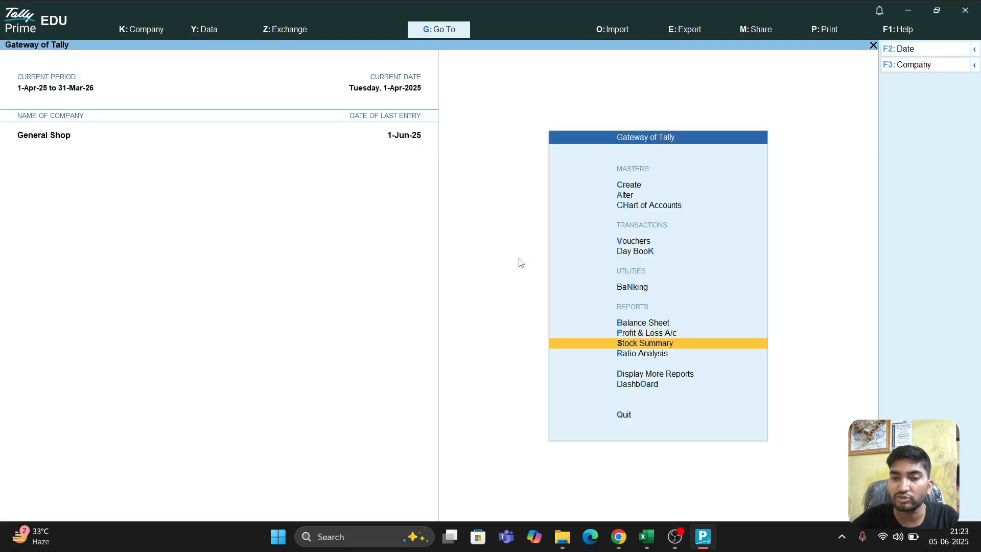
{"action": "key", "text": "Return"}
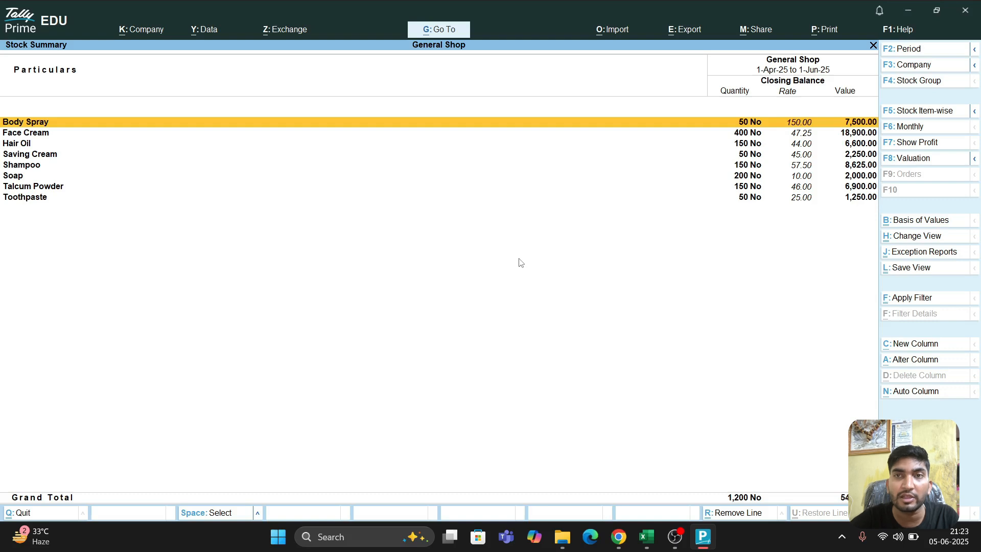
{"action": "key", "text": "Escape"}
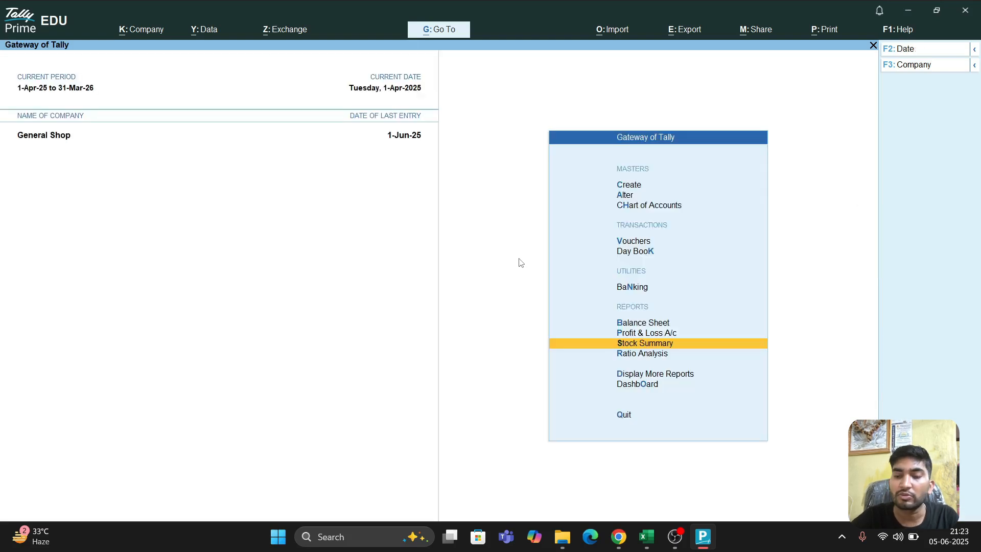
Step: View General Shop's Ratio Analysis report with its principal groups and ratios, and close it
{"action": "key", "text": "Down"}
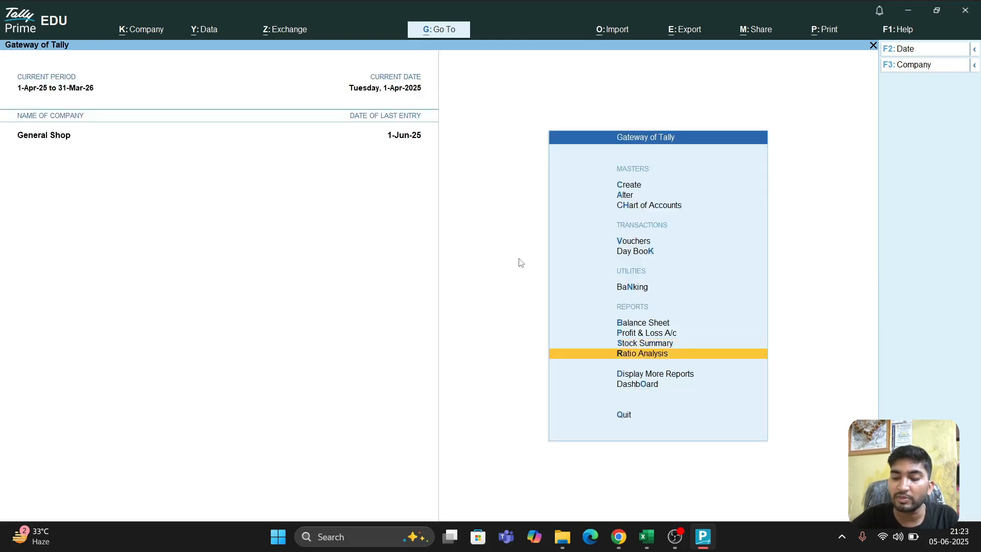
{"action": "key", "text": "Return"}
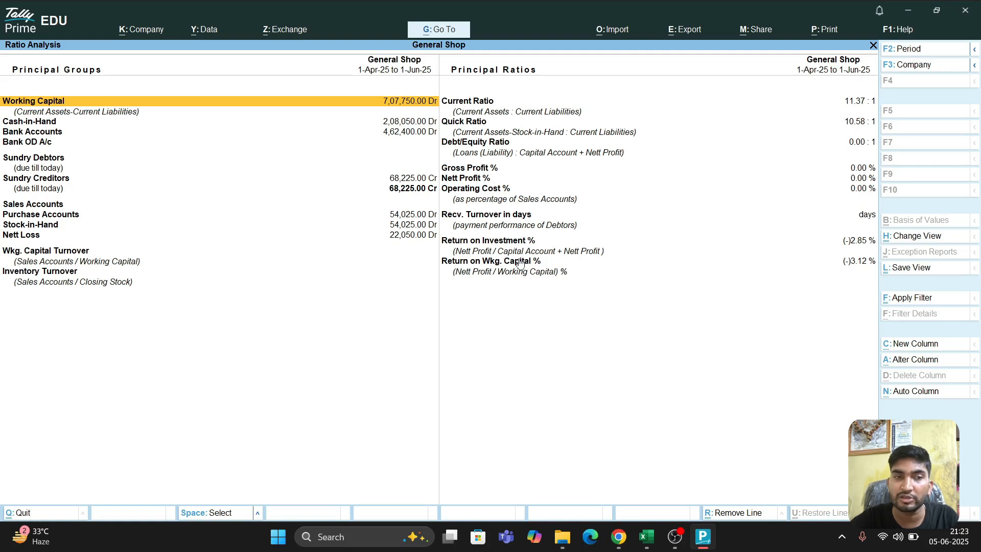
{"action": "key", "text": "Escape"}
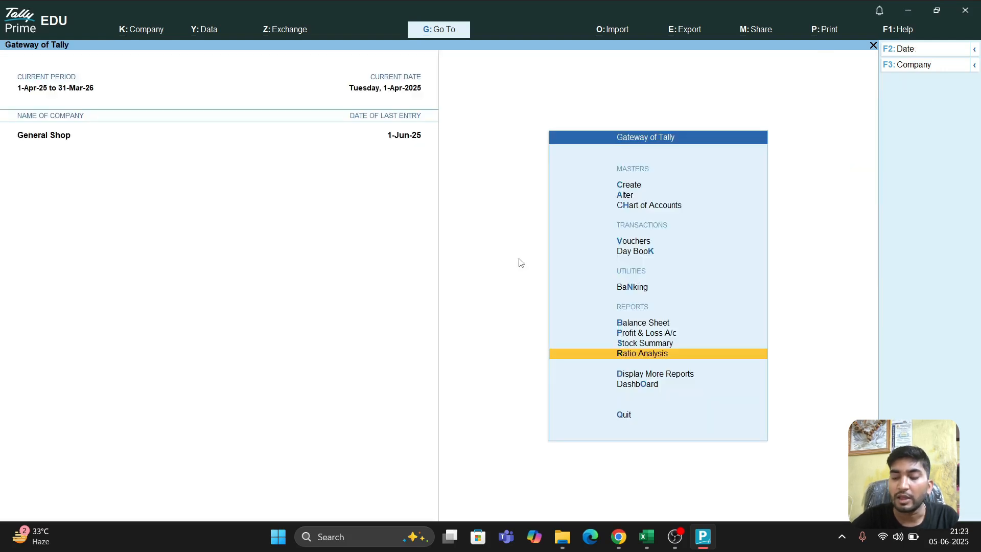
Step: View General Shop's Trial Balance from Display More Reports and close the report
{"action": "key", "text": "Down"}
{"action": "key", "text": "Return"}
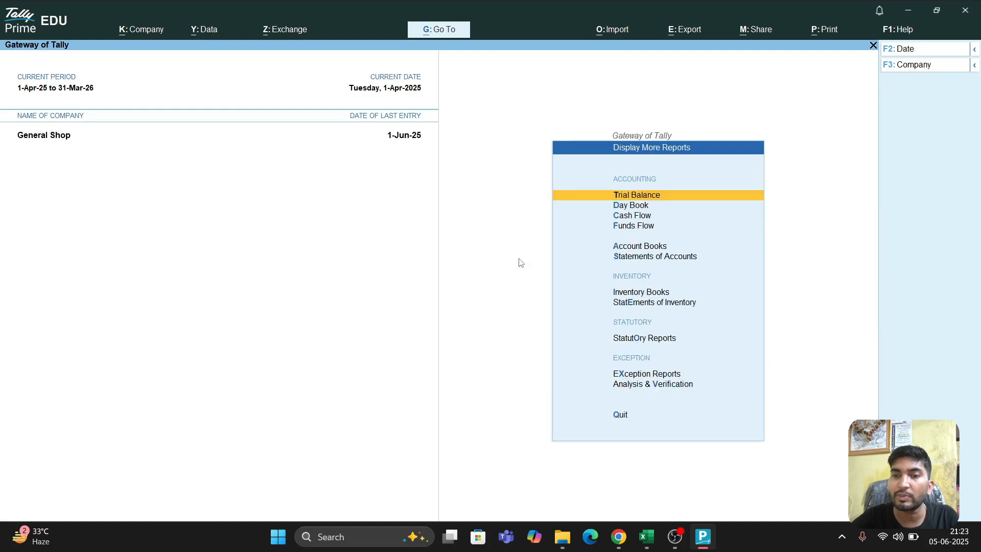
{"action": "key", "text": "Return"}
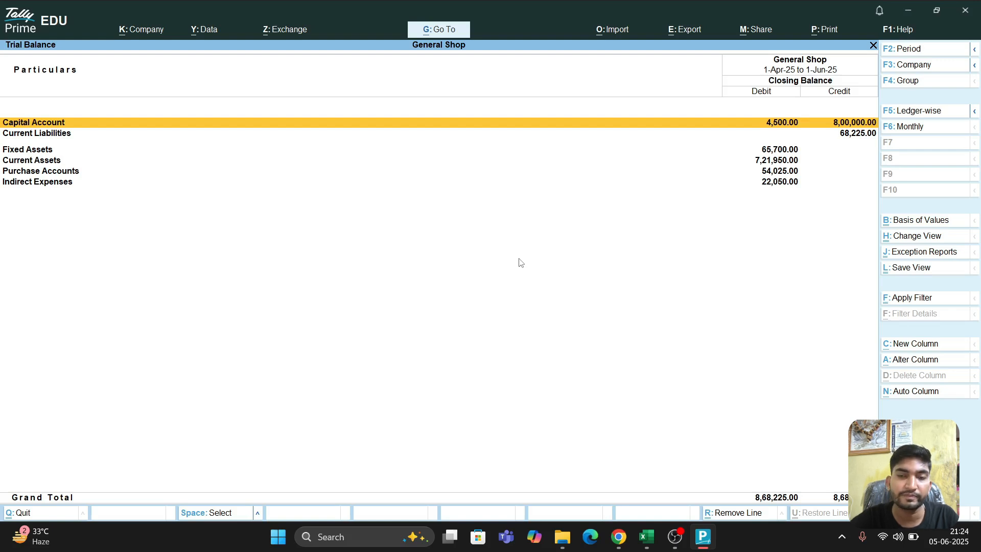
{"action": "key", "text": "Escape"}
Step: View the monthly Cash Flow and Funds Flow reports, closing each one
{"action": "key", "text": "Down"}
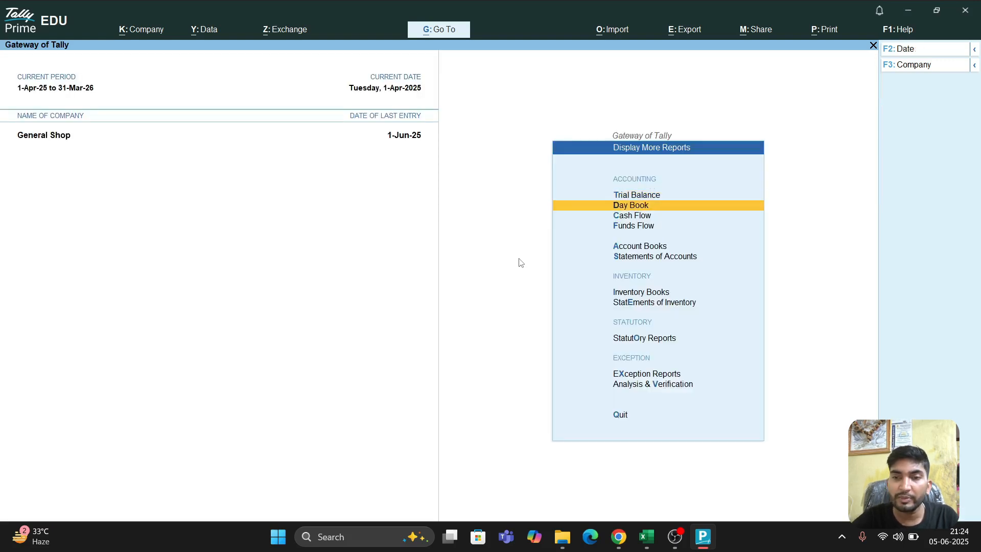
{"action": "key", "text": "Down"}
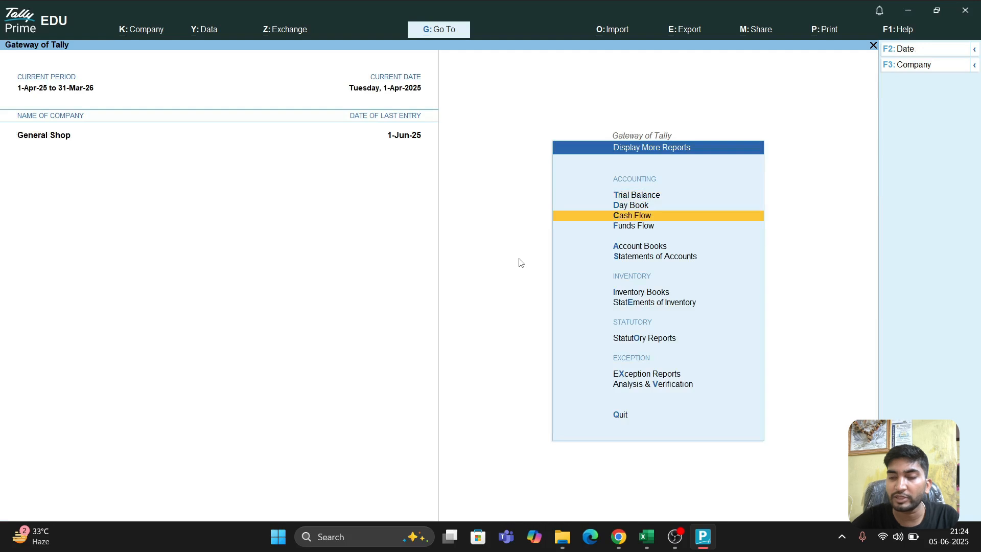
{"action": "key", "text": "Return"}
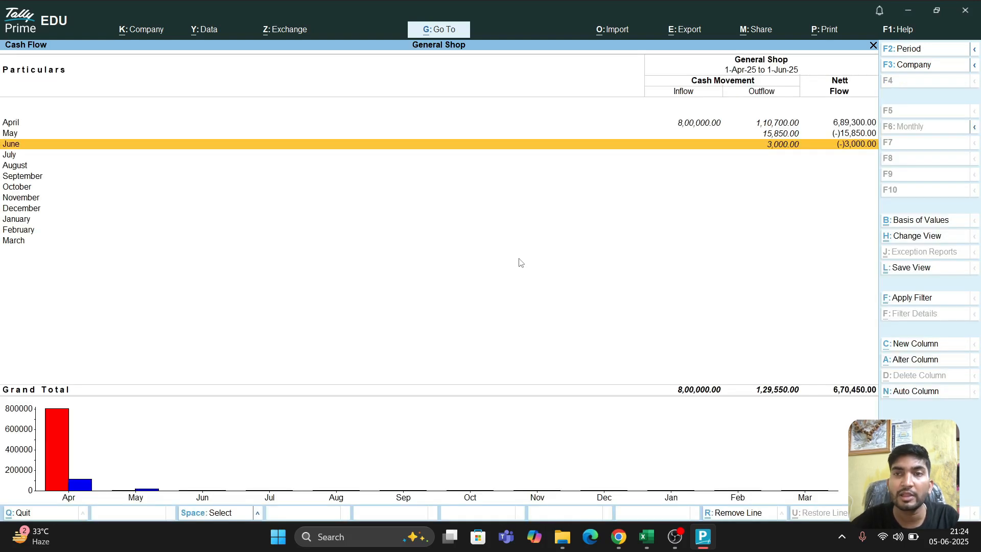
{"action": "key", "text": "Escape"}
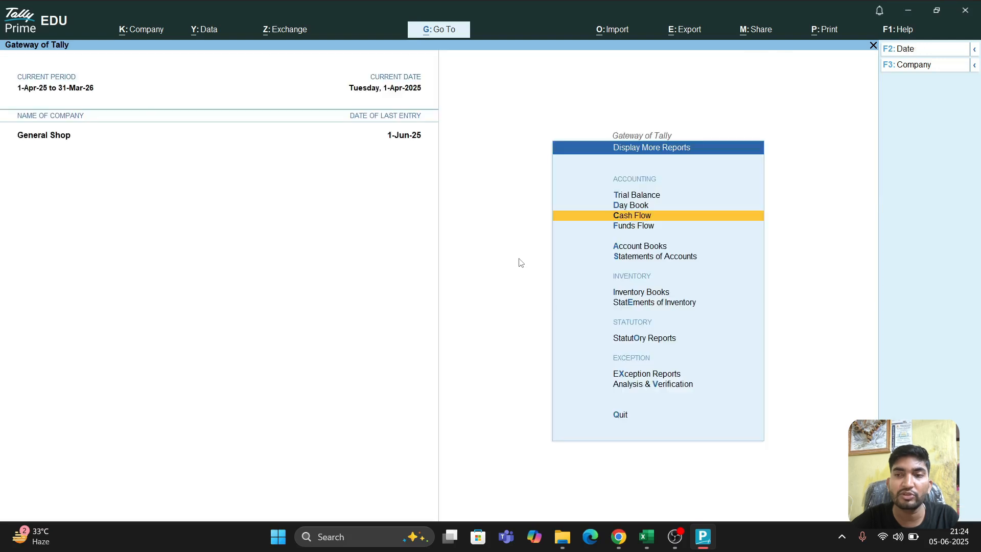
{"action": "key", "text": "Down"}
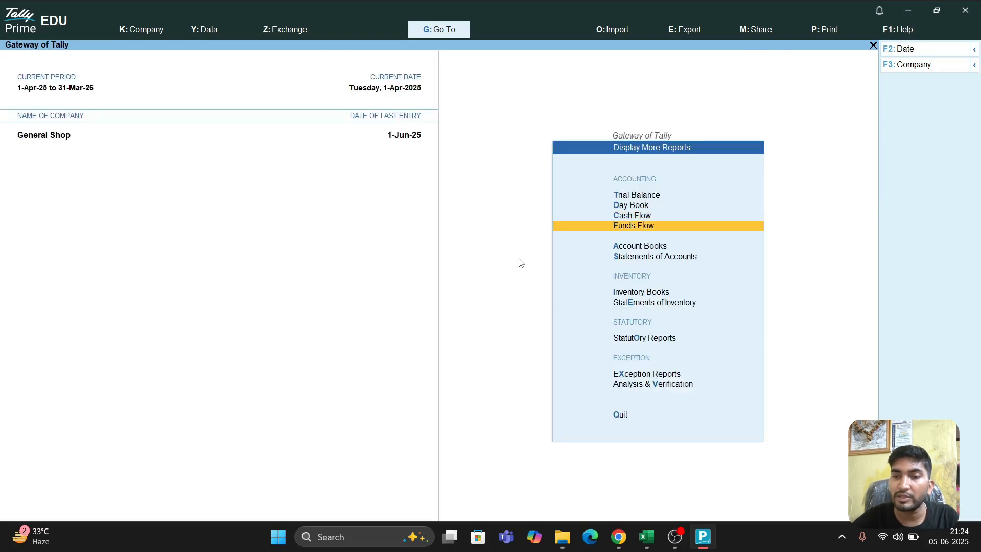
{"action": "key", "text": "Return"}
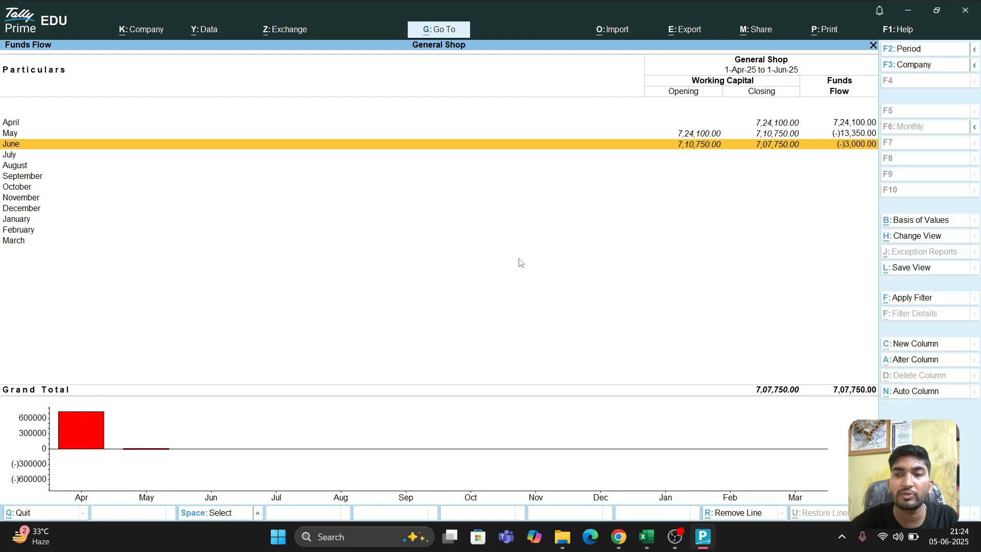
{"action": "key", "text": "Escape"}
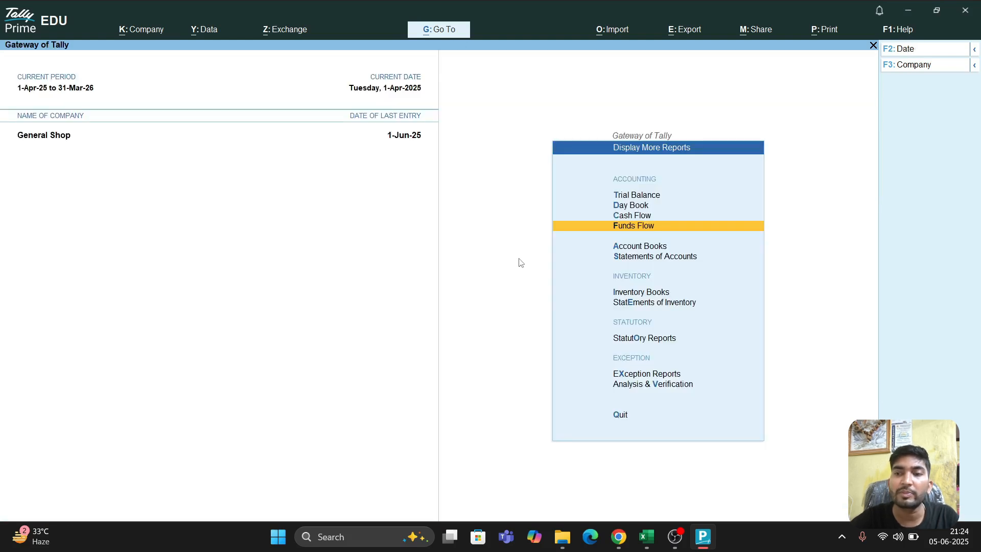
Step: Review the Account Books options and the Outstandings options in Statements of Accounts, returning to Display More Reports
{"action": "key", "text": "Down"}
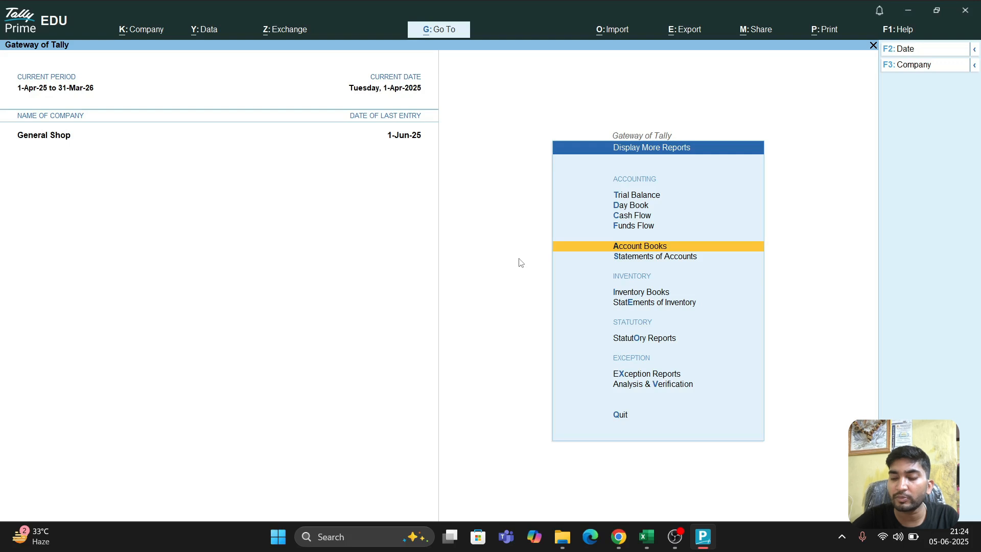
{"action": "key", "text": "Return"}
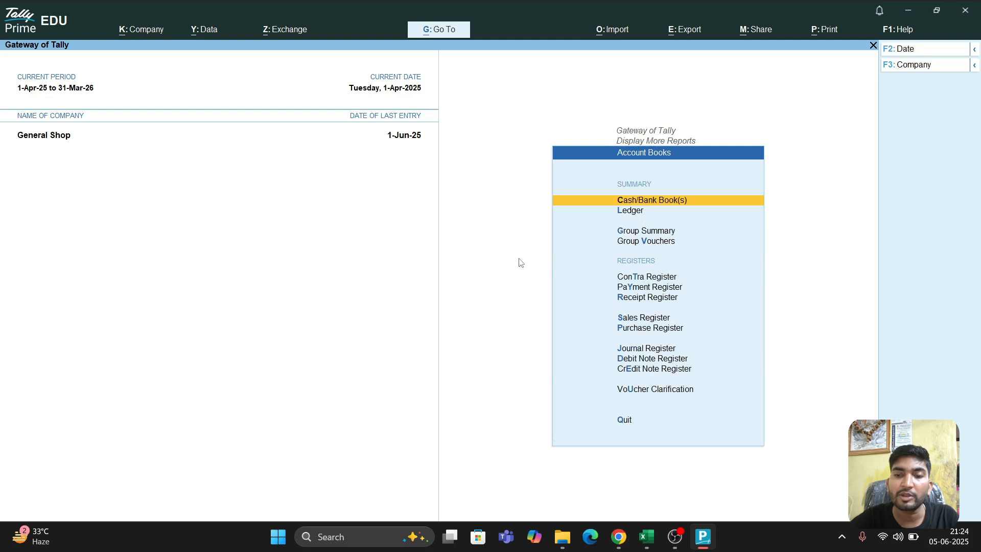
{"action": "key", "text": "Escape"}
{"action": "key", "text": "Down"}
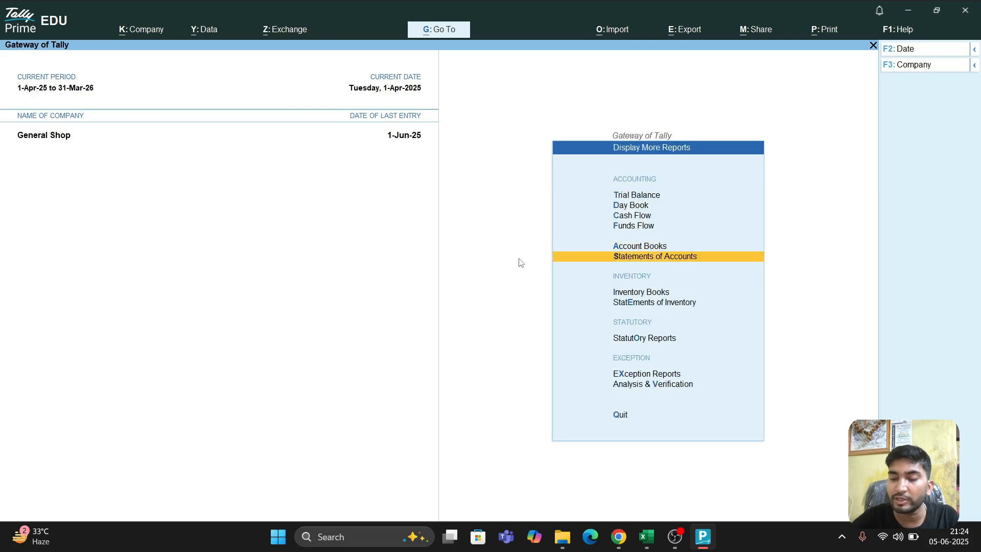
{"action": "key", "text": "Return"}
{"action": "key", "text": "Return"}
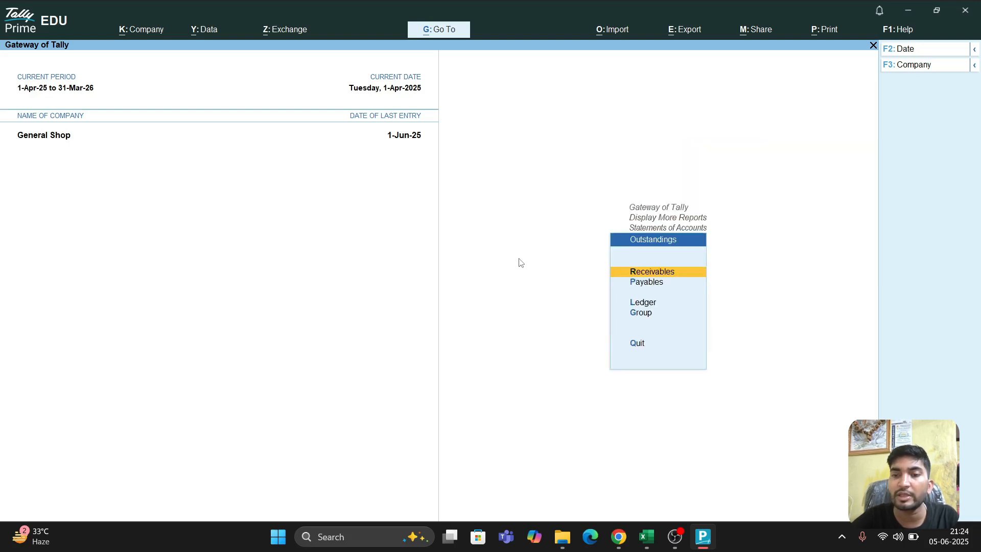
{"action": "key", "text": "Escape"}
{"action": "key", "text": "Escape"}
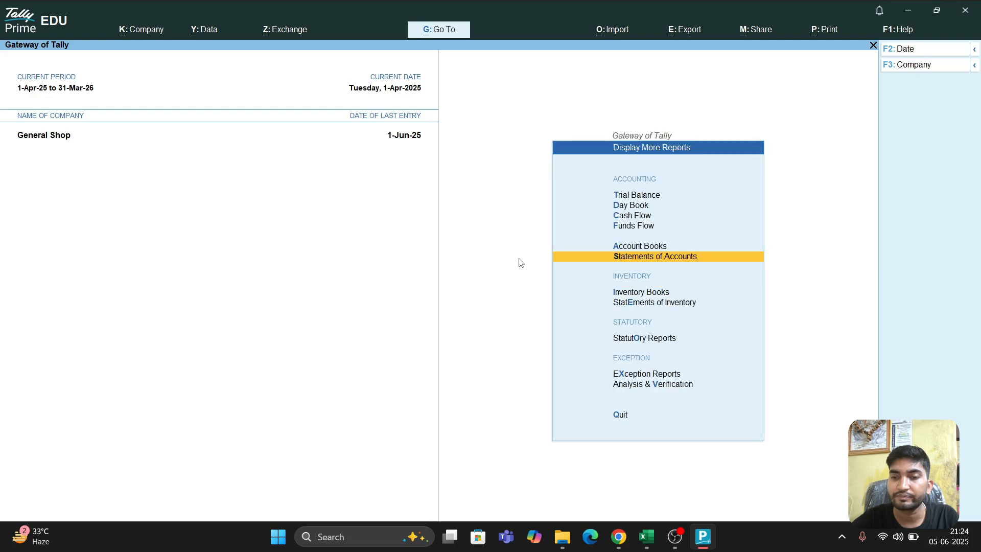
Step: Review the Stock Item and Godowns selection lists in Inventory Books, and return to Display More Reports
{"action": "key", "text": "Down"}
{"action": "key", "text": "Down"}
{"action": "key", "text": "Up"}
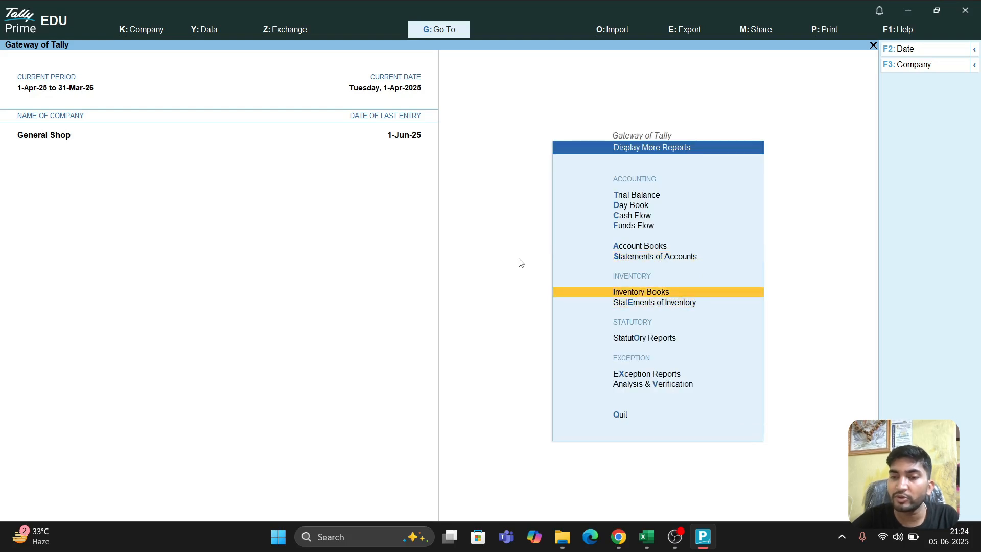
{"action": "key", "text": "Return"}
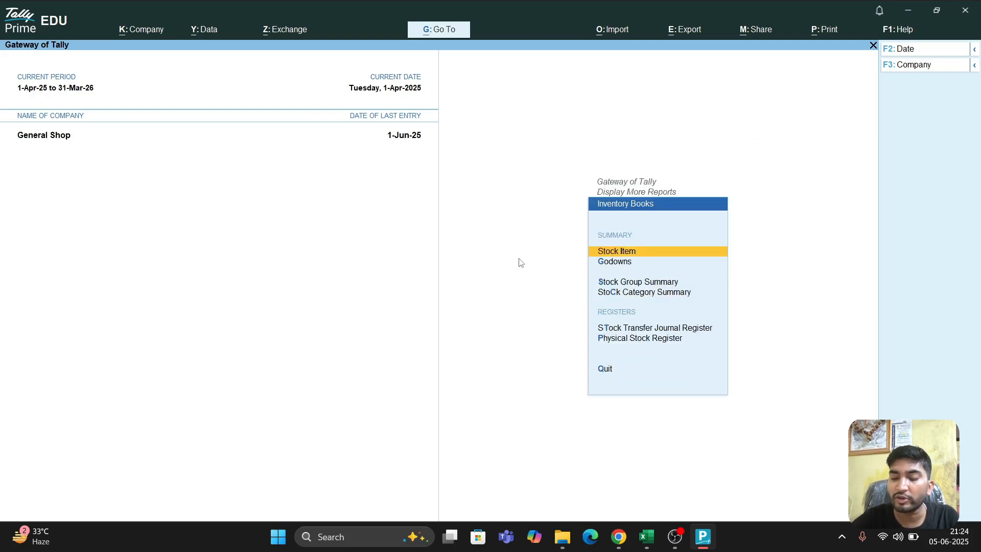
{"action": "key", "text": "Return"}
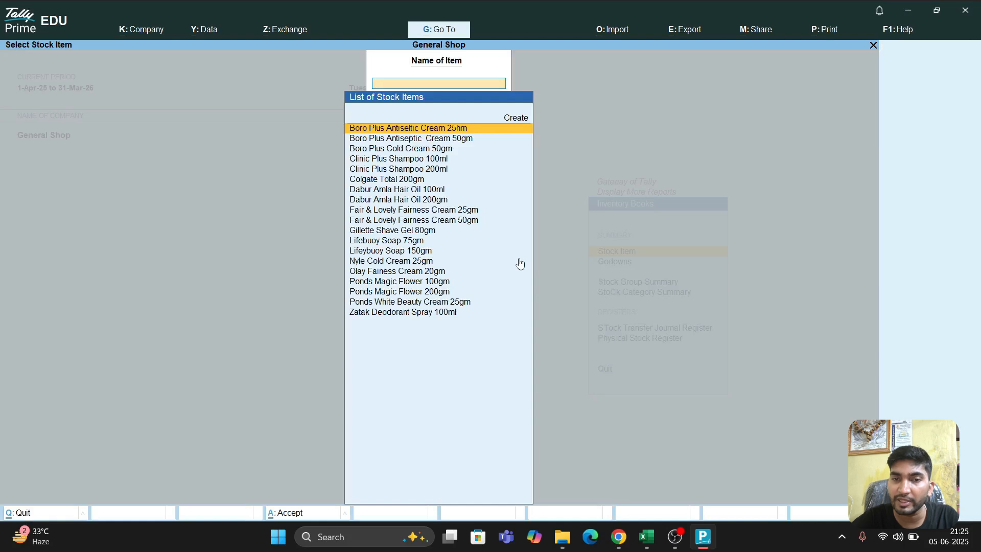
{"action": "key", "text": "Escape"}
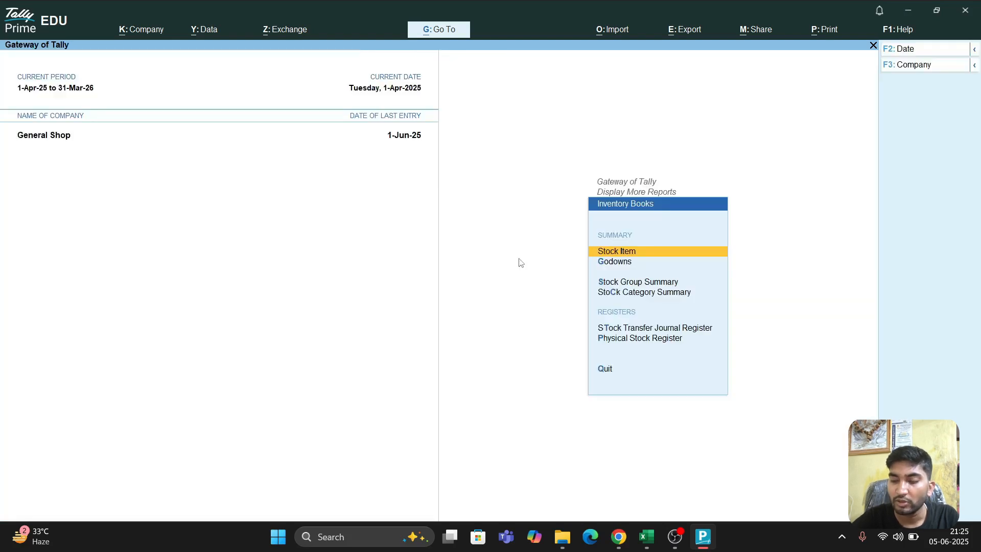
{"action": "key", "text": "Down"}
{"action": "key", "text": "Return"}
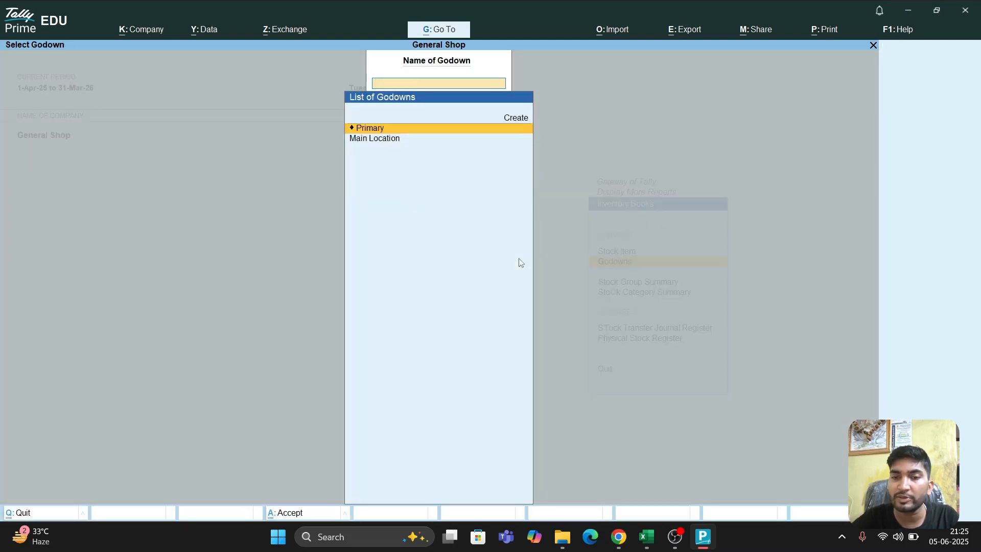
{"action": "key", "text": "Escape"}
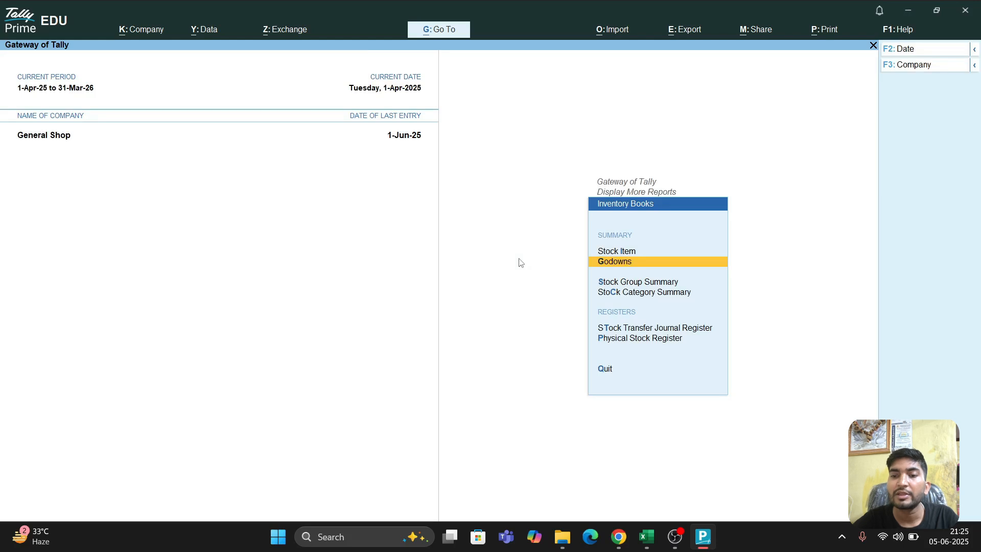
{"action": "key", "text": "Escape"}
Step: View the Stock Query item list in Statements of Inventory, and return to the Gateway of Tally
{"action": "key", "text": "Down"}
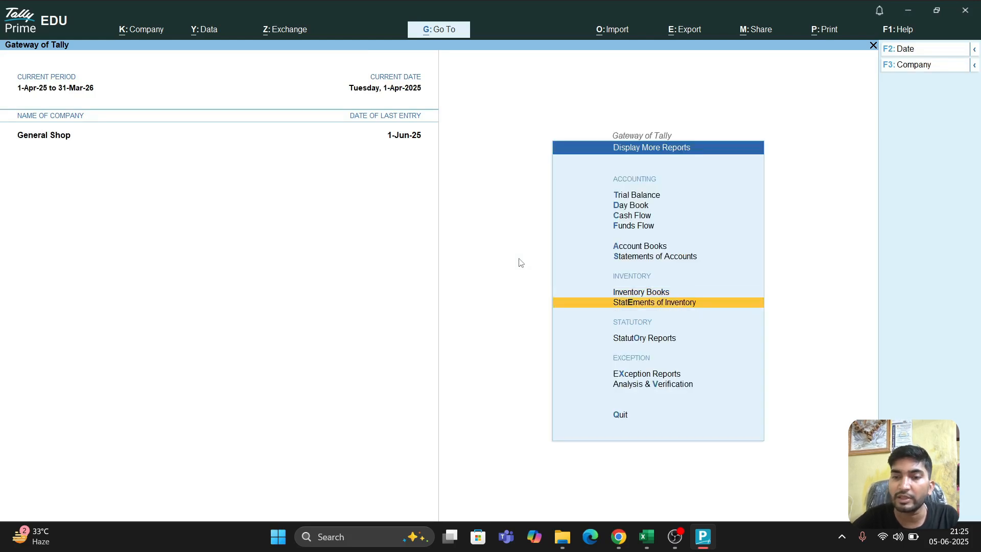
{"action": "key", "text": "Return"}
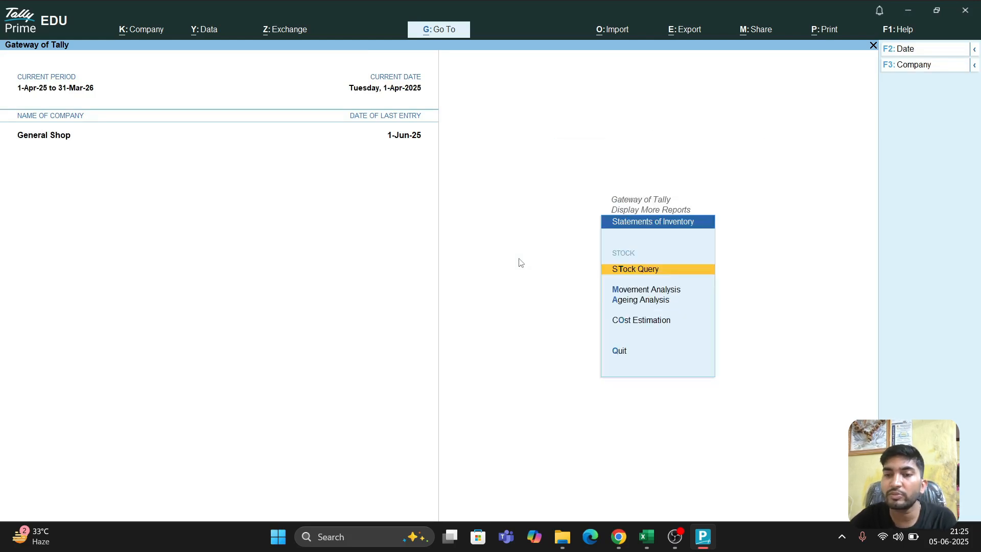
{"action": "key", "text": "Return"}
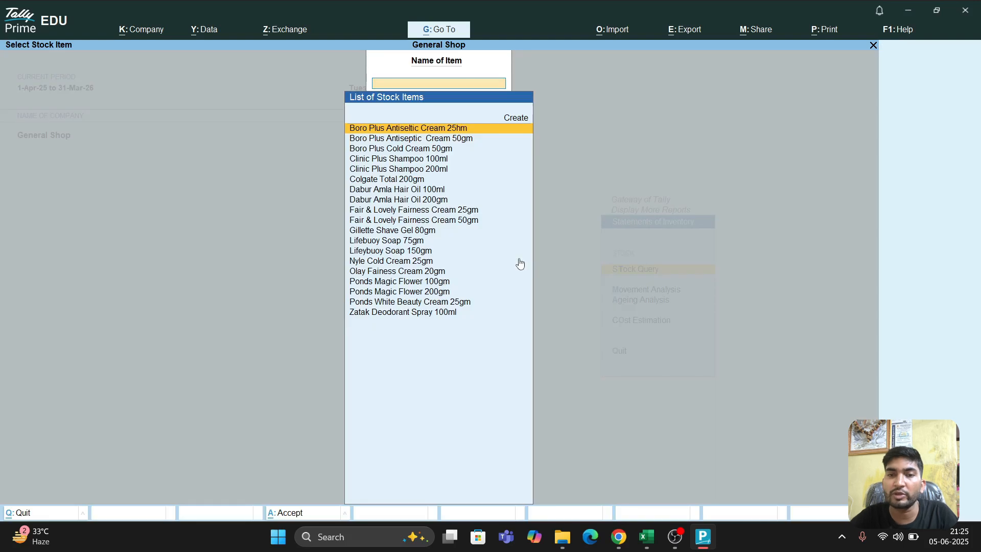
{"action": "key", "text": "Escape"}
{"action": "key", "text": "Escape"}
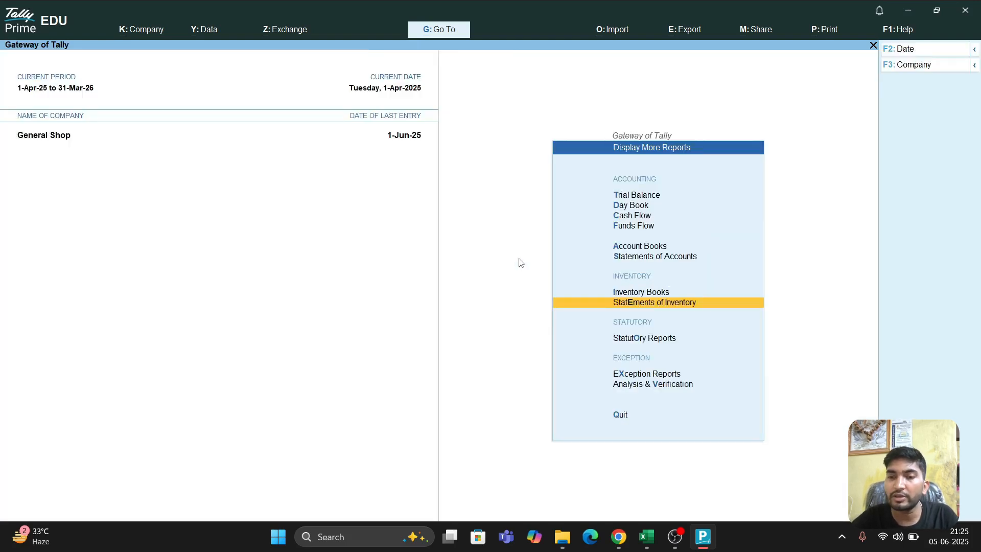
{"action": "key", "text": "Escape"}
Step: View General Shop's Dashboard, move to May-25 in the Sales Trend tile, and close the Dashboard
{"action": "key", "text": "Down"}
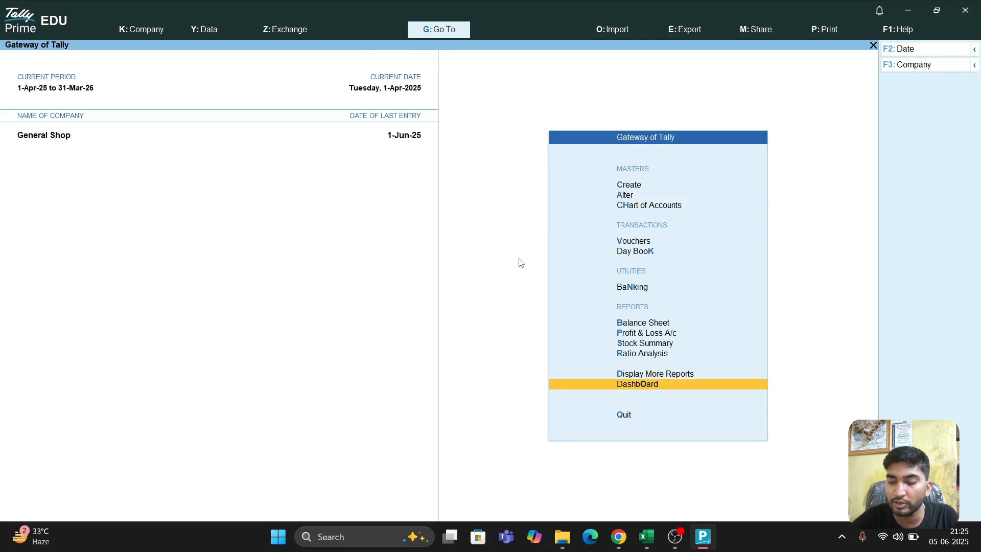
{"action": "key", "text": "Return"}
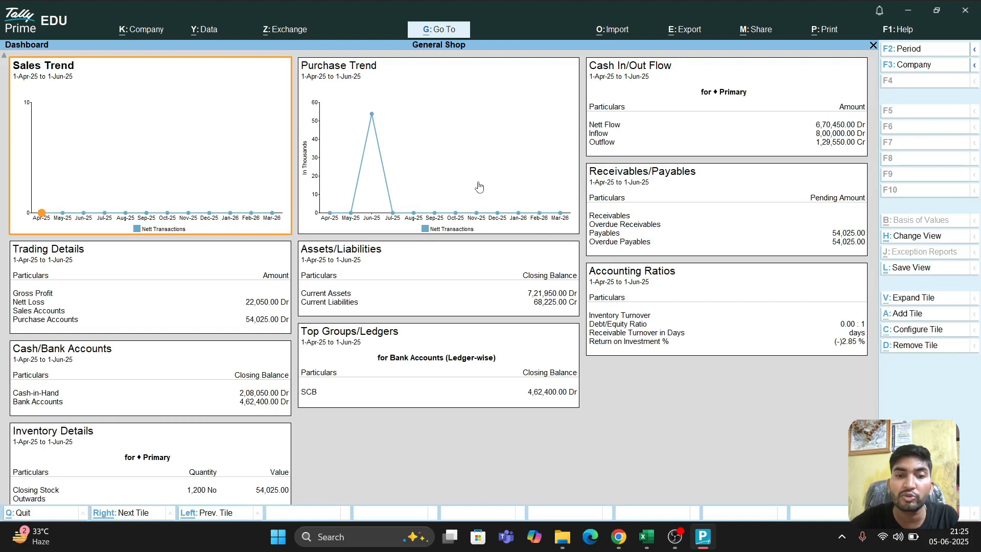
{"action": "key", "text": "Right"}
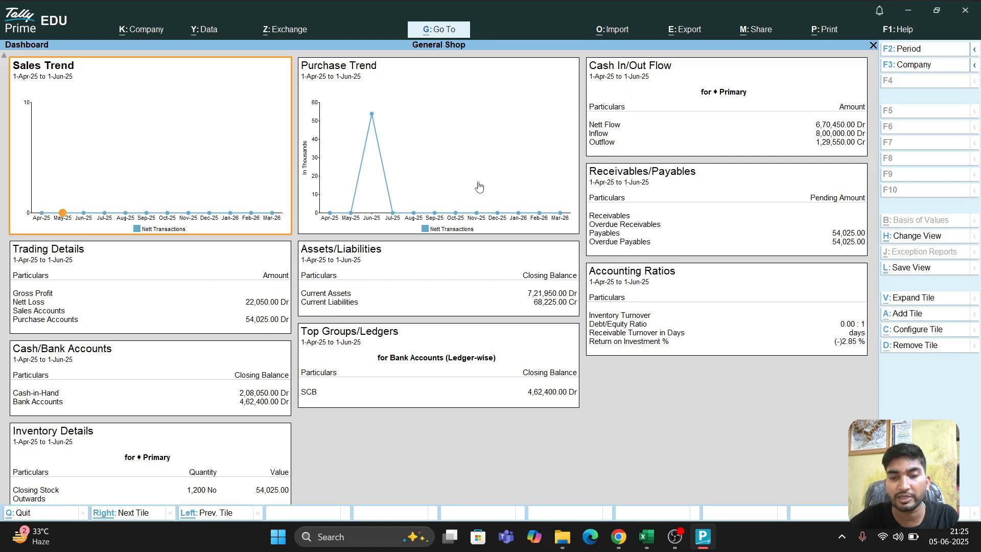
{"action": "key", "text": "Escape"}
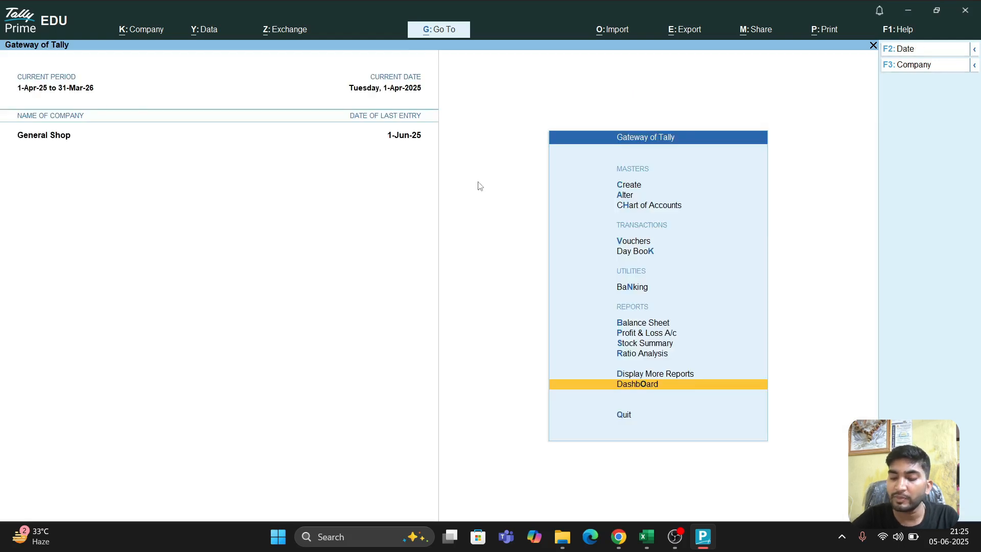
Step: Start quitting the program from the Gateway of Tally
{"action": "key", "text": "Down"}
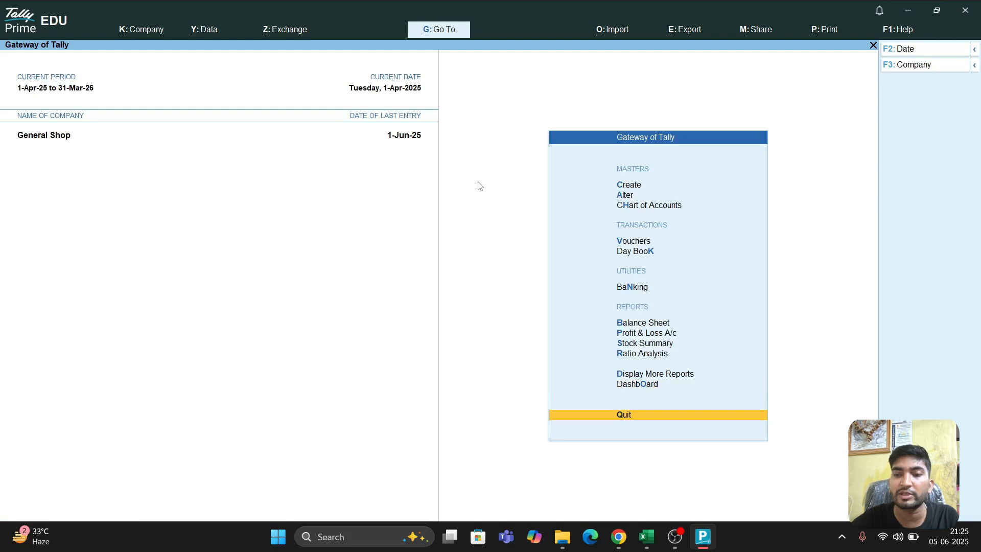
{"action": "key", "text": "Return"}
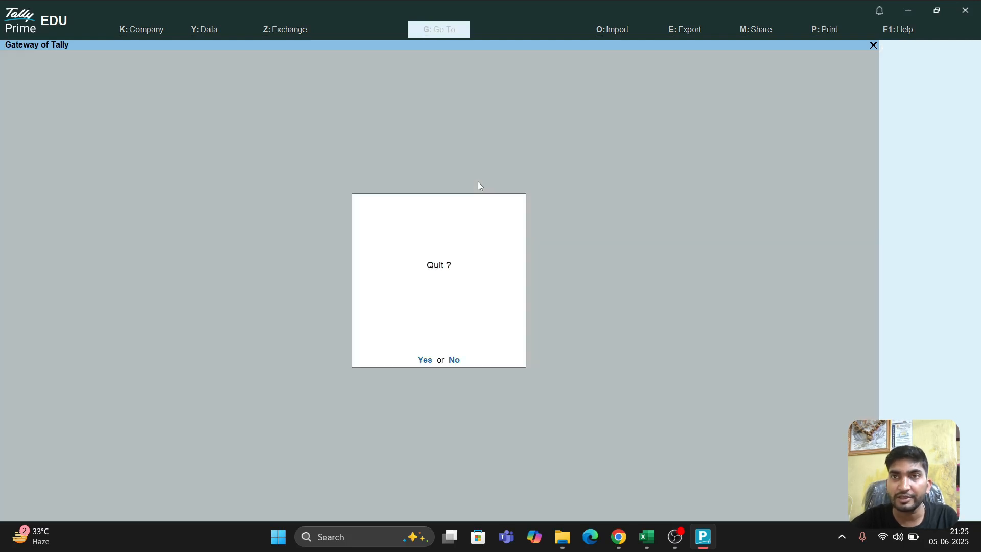